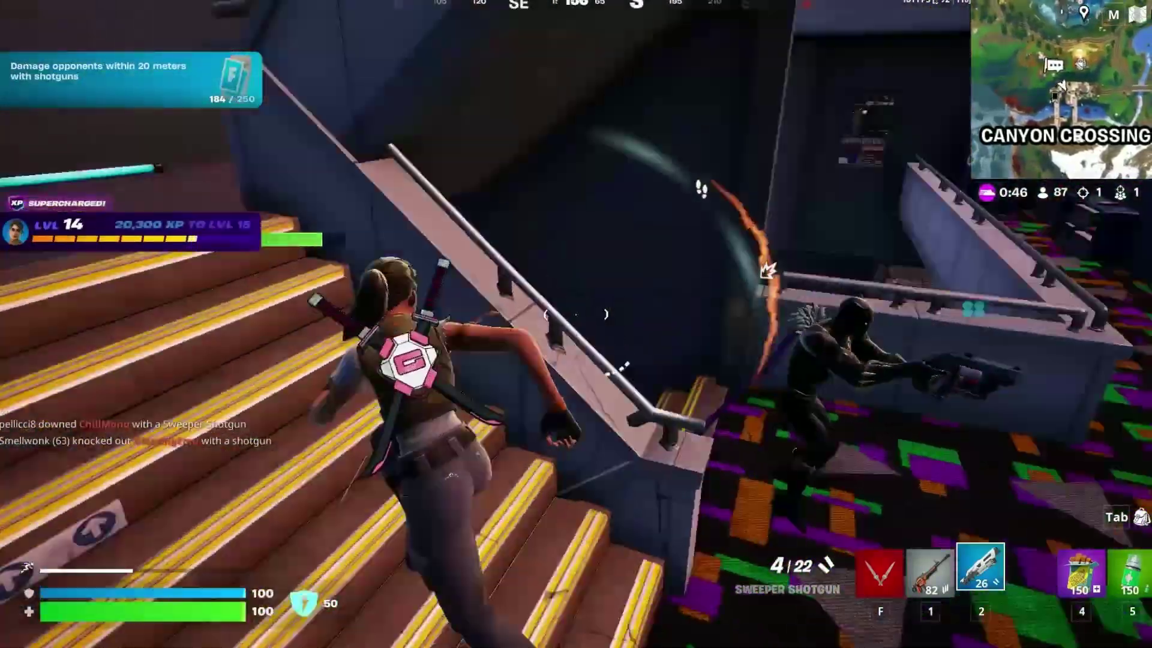
# Switch to the Sweeper Shotgun, knock down the Fortnite opponent, and leave the match
pyautogui.click(576, 313)
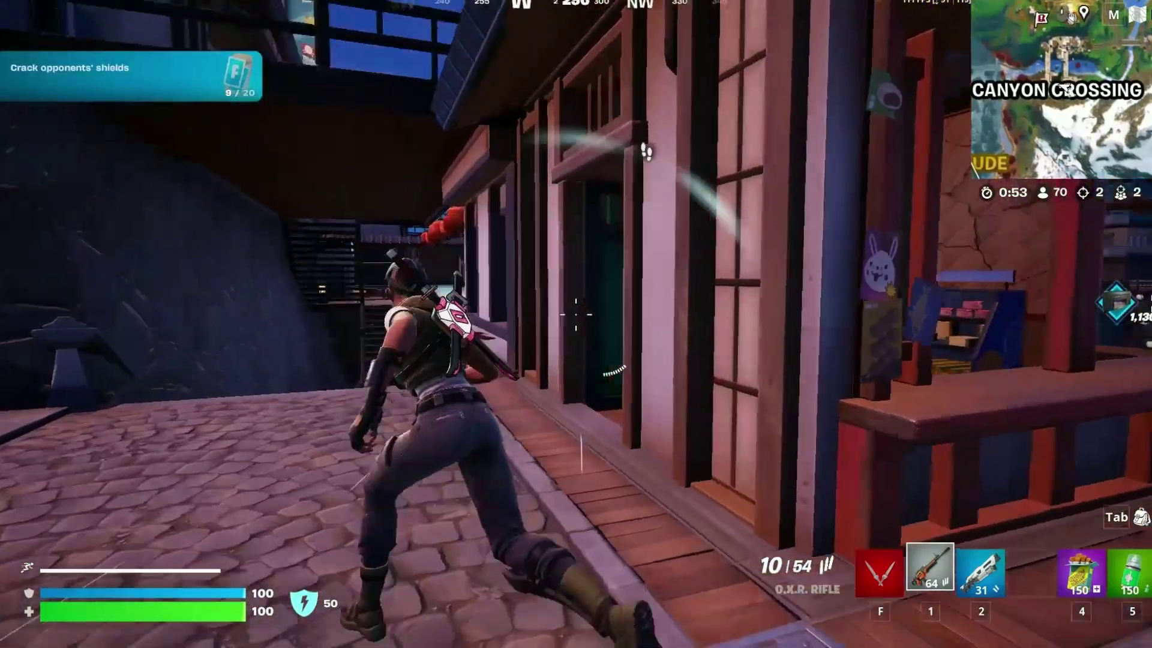
pyautogui.press('2')
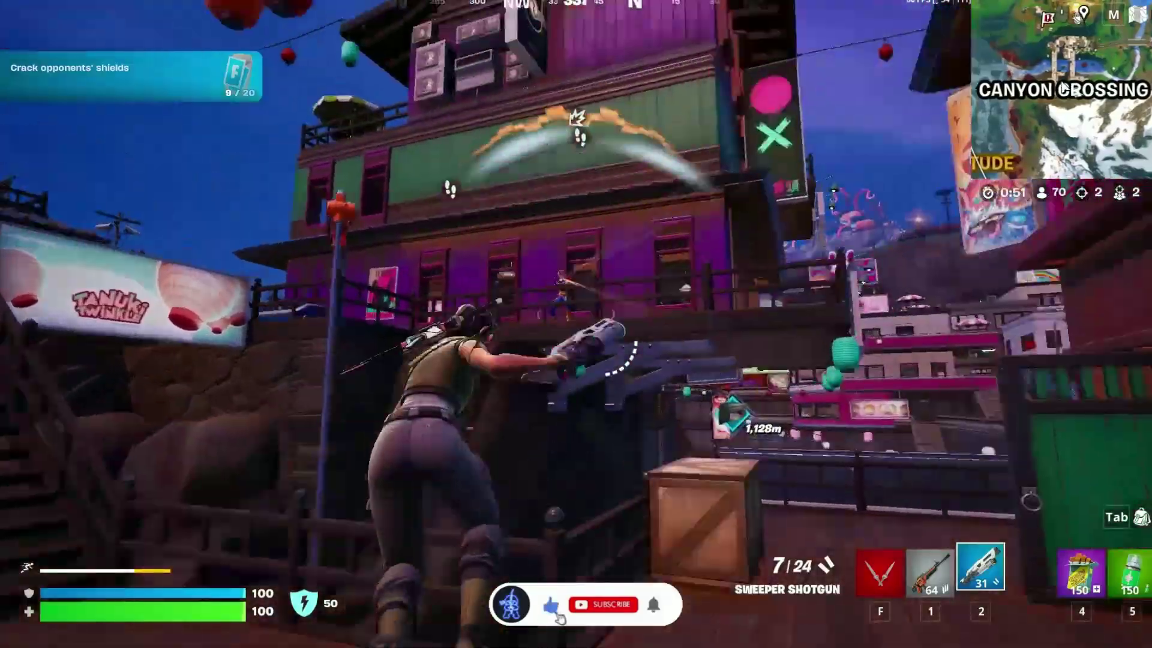
pyautogui.click(577, 314)
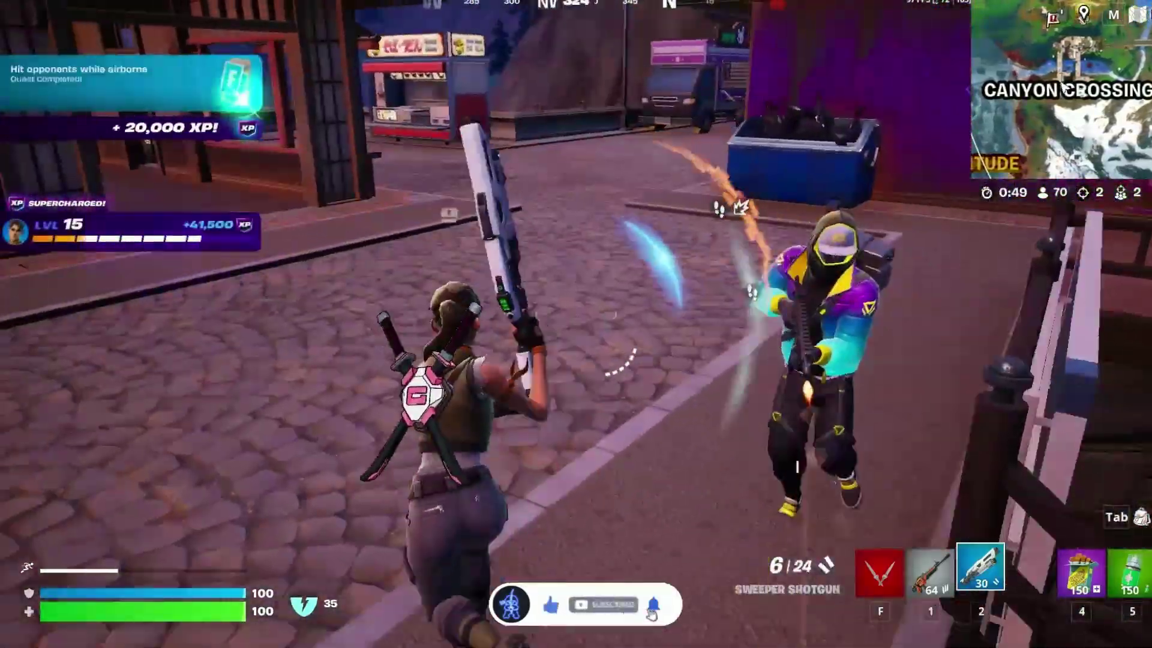
pyautogui.click(576, 324)
pyautogui.click(576, 324)
pyautogui.click(576, 324)
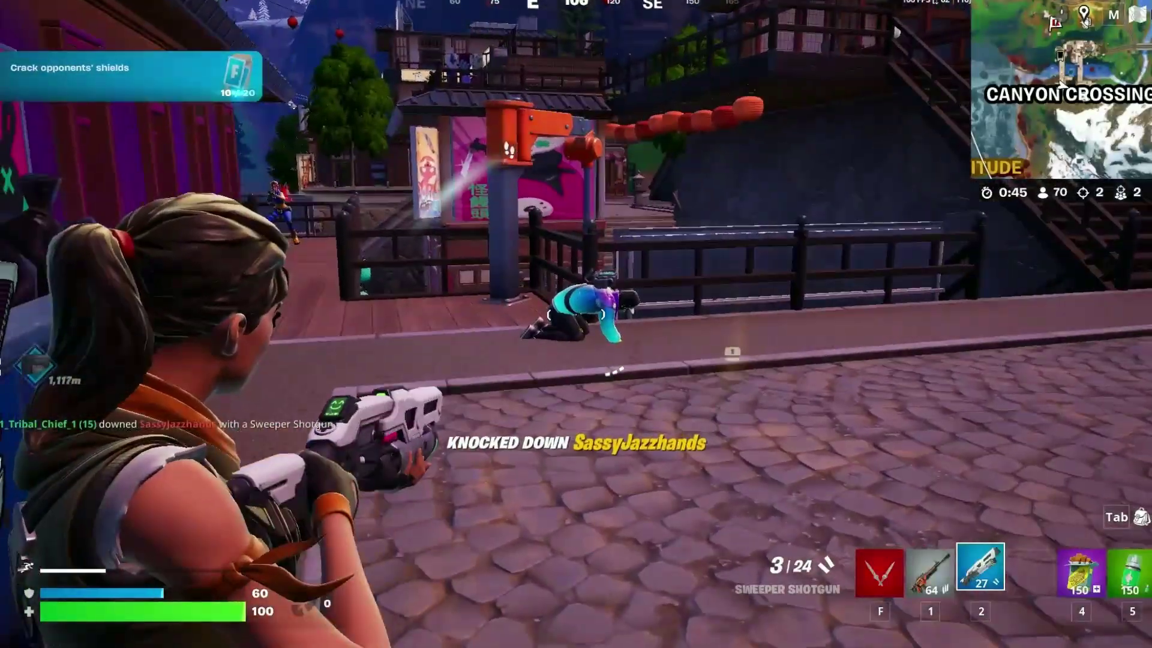
pyautogui.click(576, 315)
pyautogui.press('e')
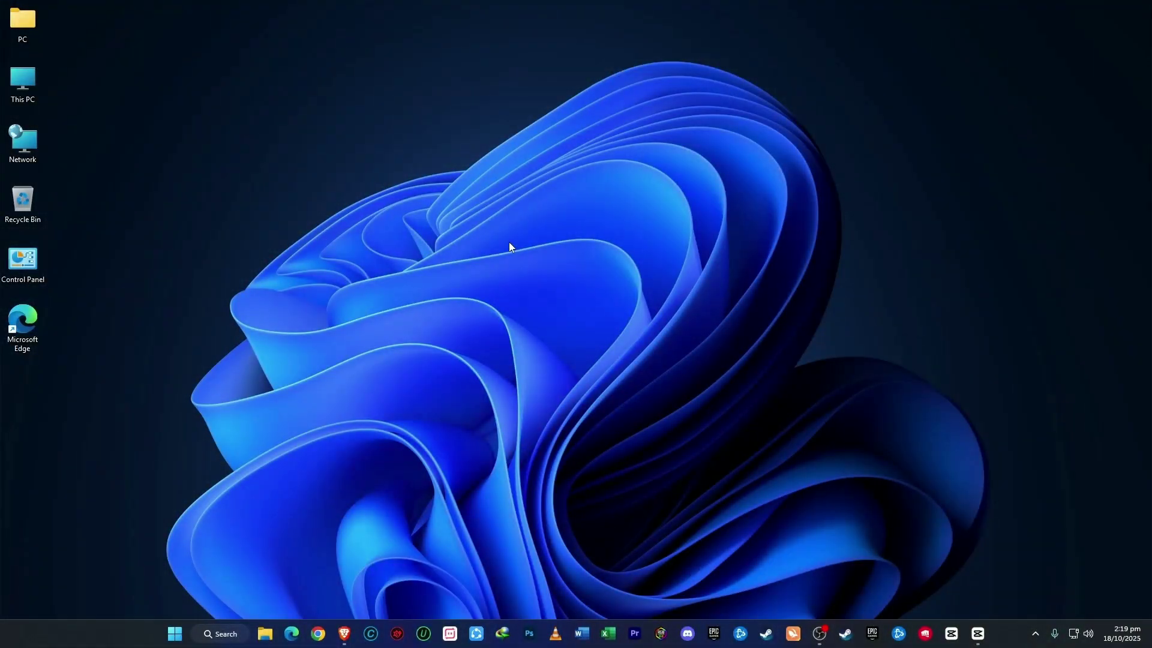
# Launch AMD Software from the desktop menu, confirm driver 25.9.1 is Up To Date, and relaunch it
pyautogui.rightClick(509, 243)
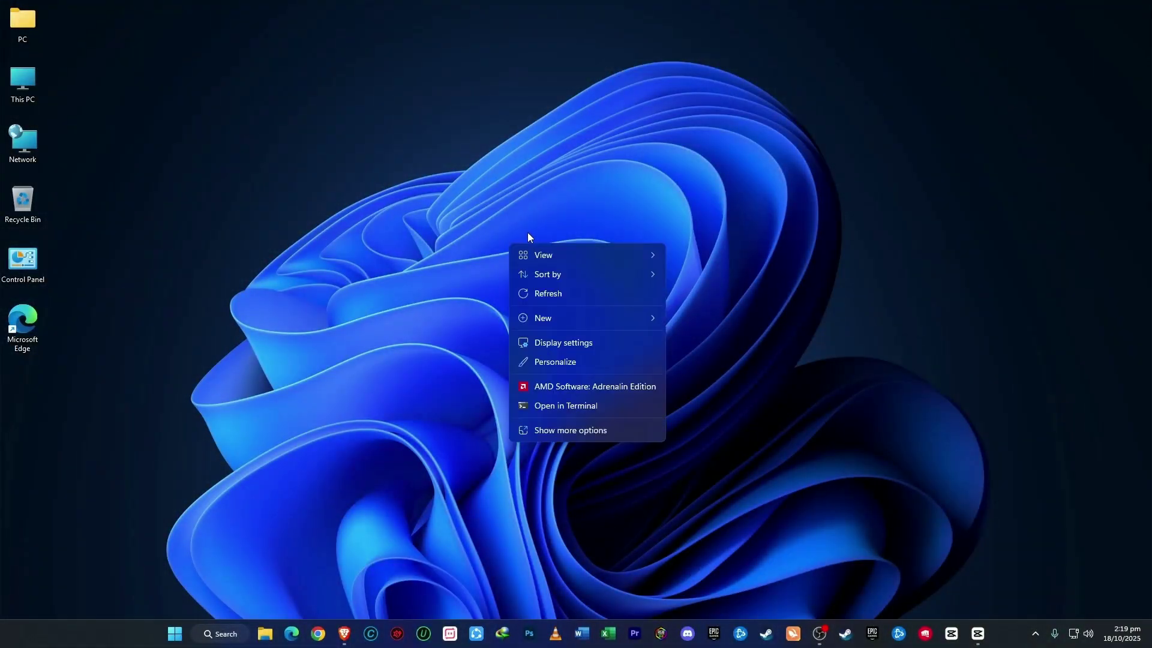
pyautogui.click(604, 386)
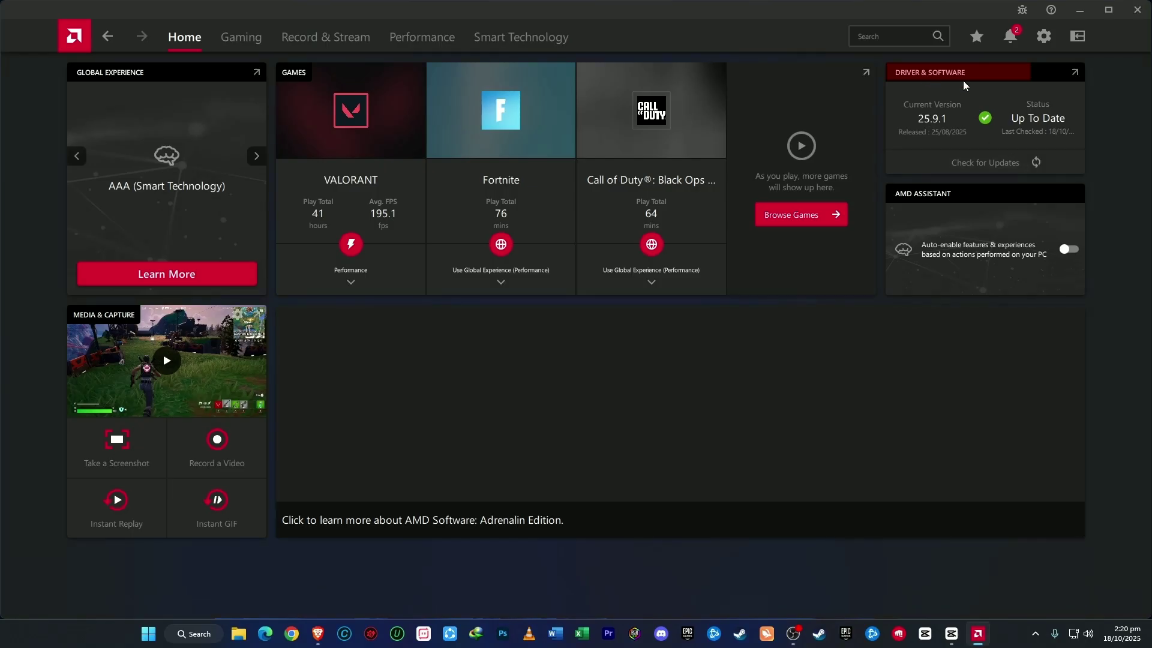
pyautogui.click(1004, 165)
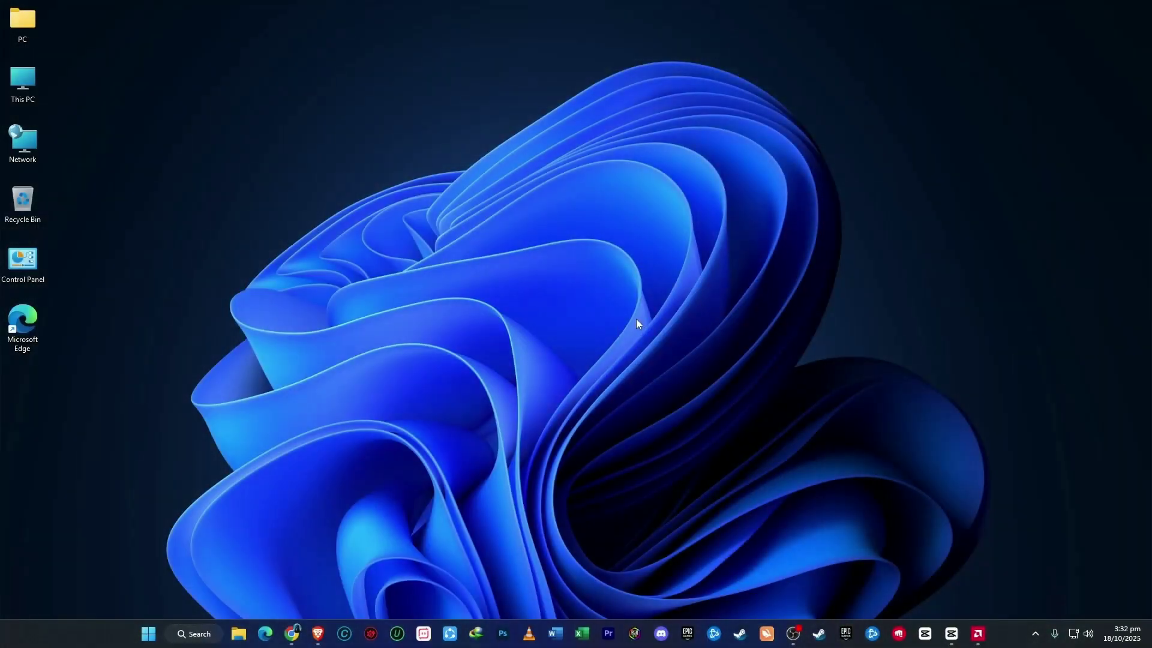
pyautogui.rightClick(636, 322)
pyautogui.click(703, 463)
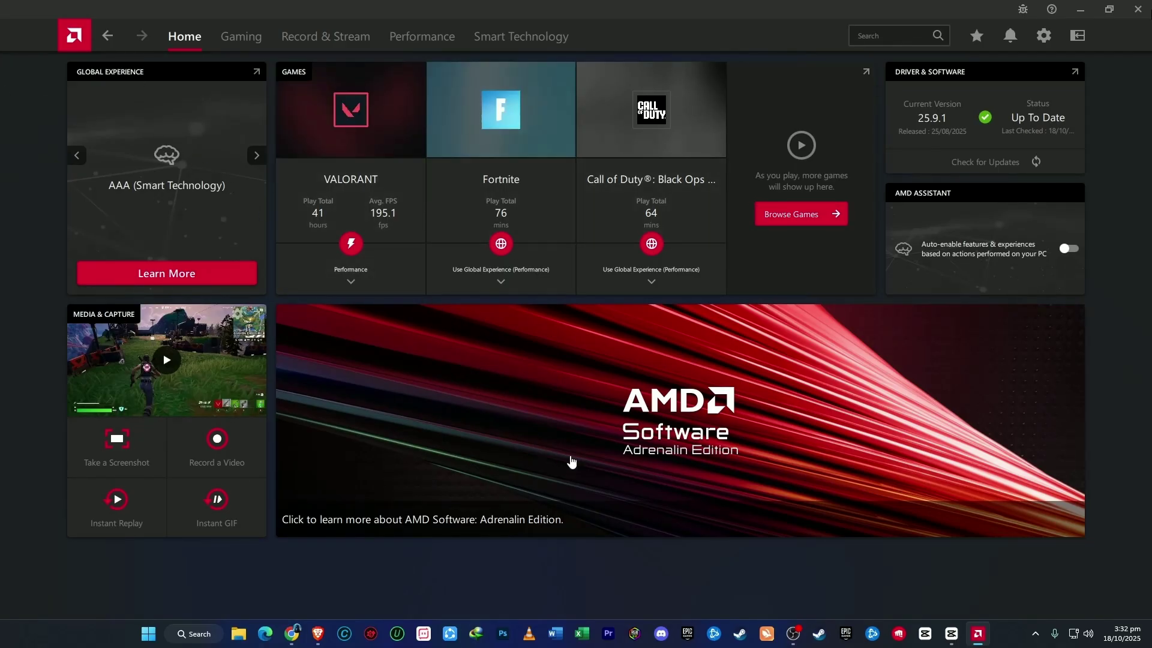
# Reset the shader cache at the bottom of Gaming > Graphics, confirming with OK
pyautogui.click(231, 40)
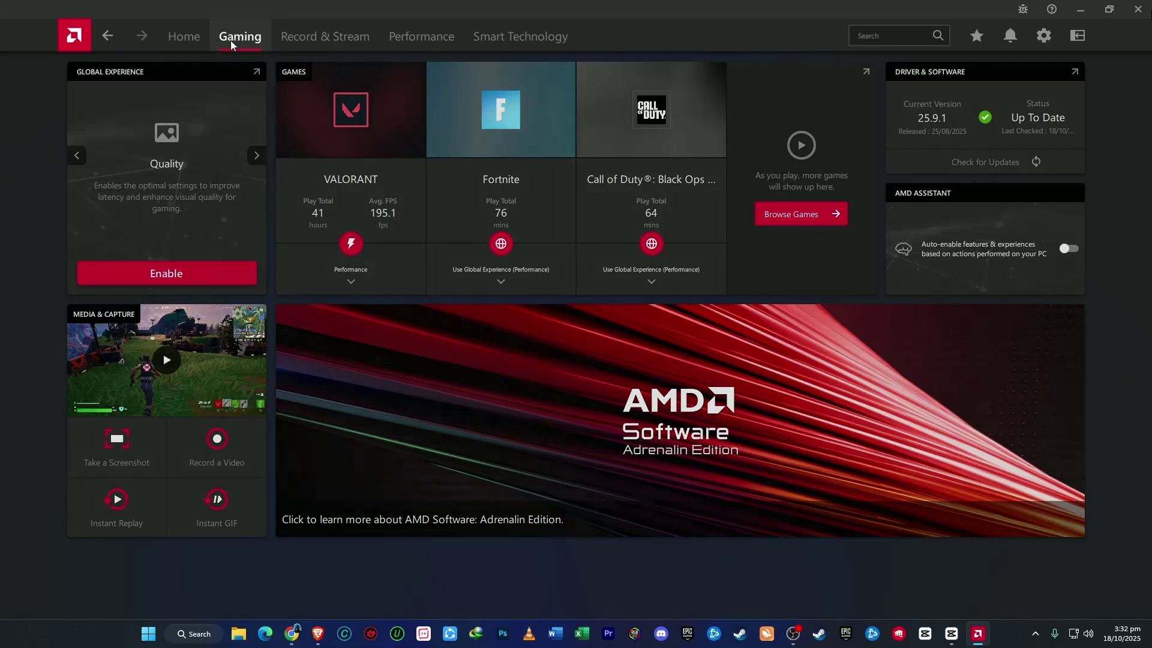
pyautogui.click(142, 66)
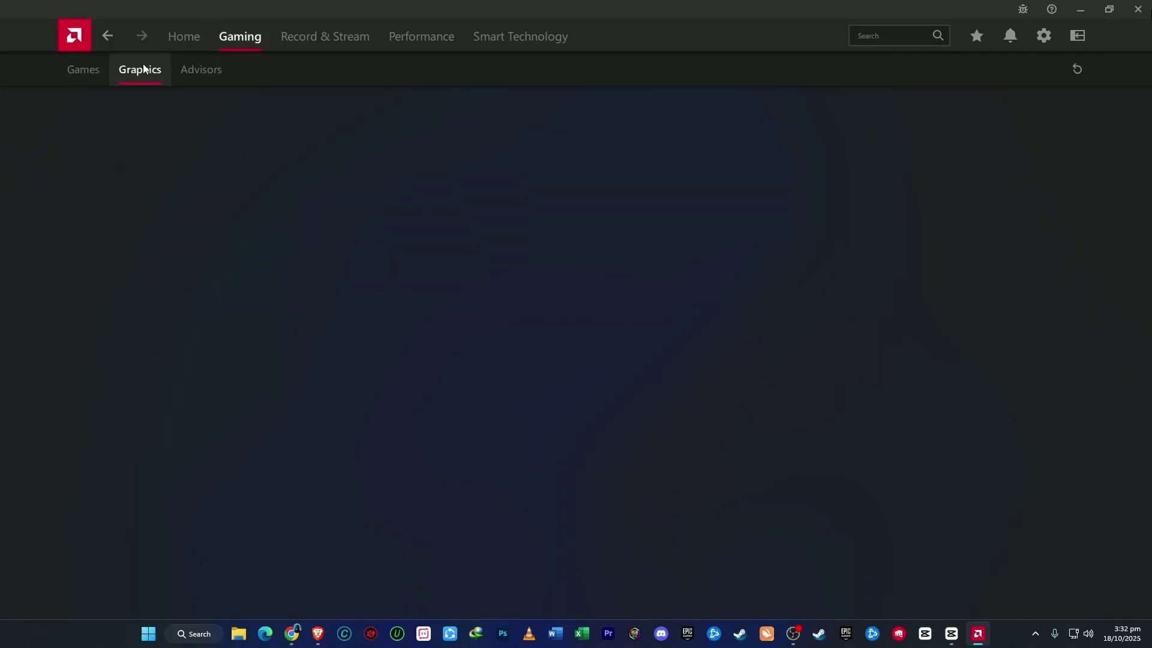
pyautogui.scroll(-3, 382, 330)
pyautogui.scroll(-8, 383, 330)
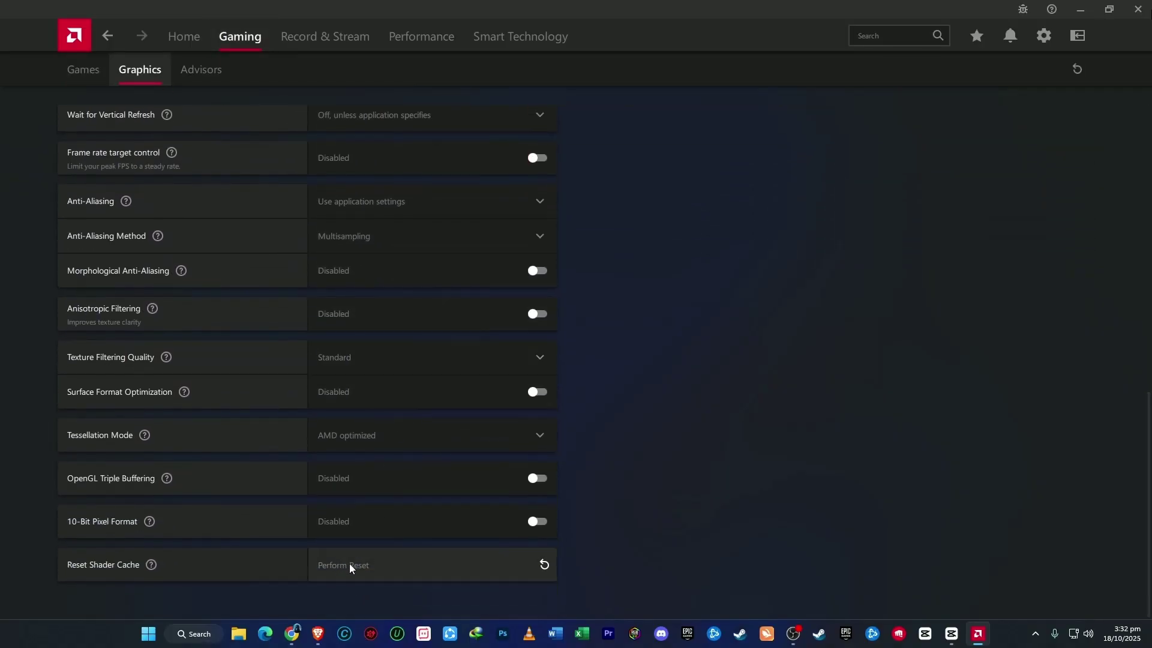
pyautogui.click(532, 567)
pyautogui.click(682, 392)
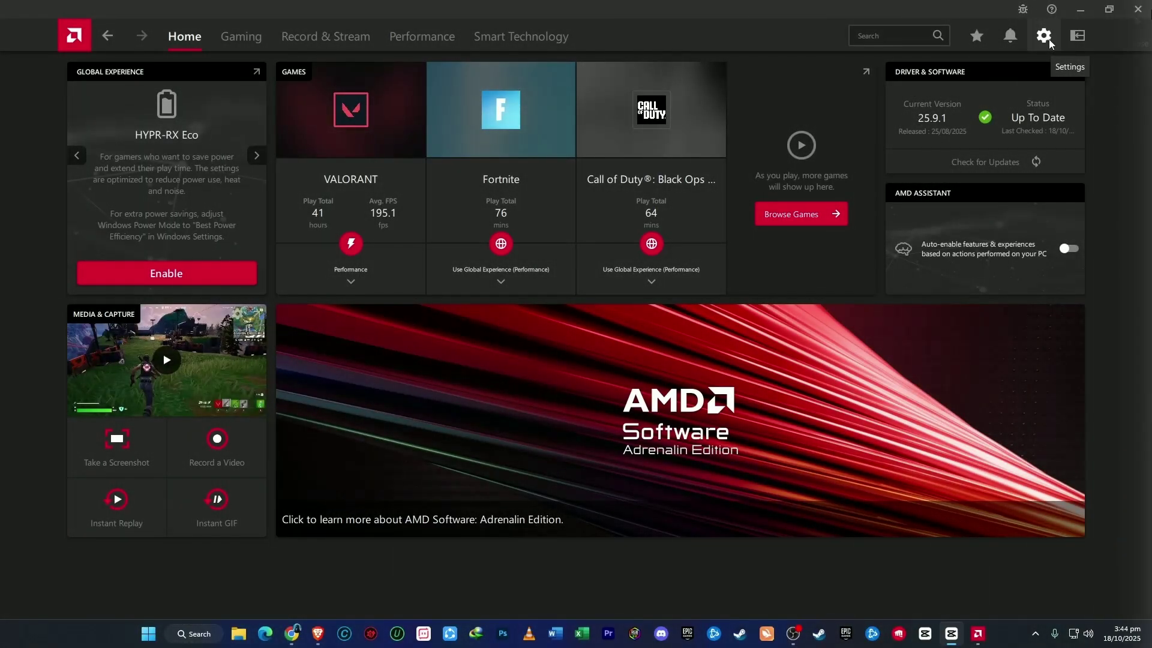
pyautogui.click(1048, 40)
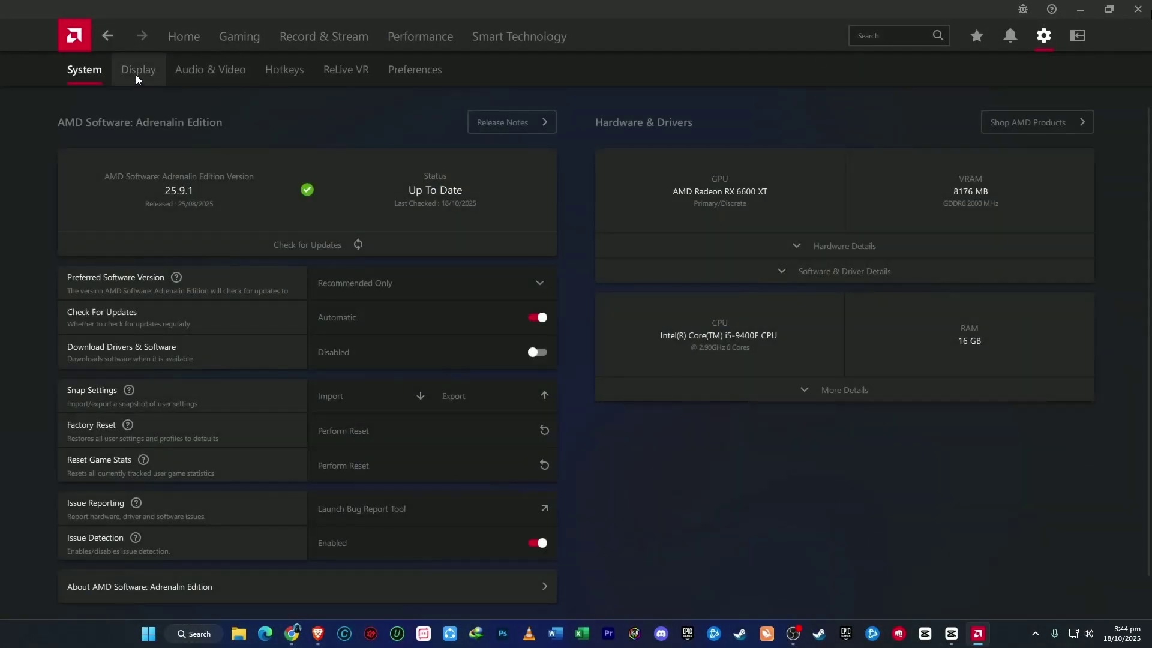
# In Settings > Display, read the FreeSync and Integer Scaling tooltips and toggle Integer Scaling
pyautogui.click(136, 74)
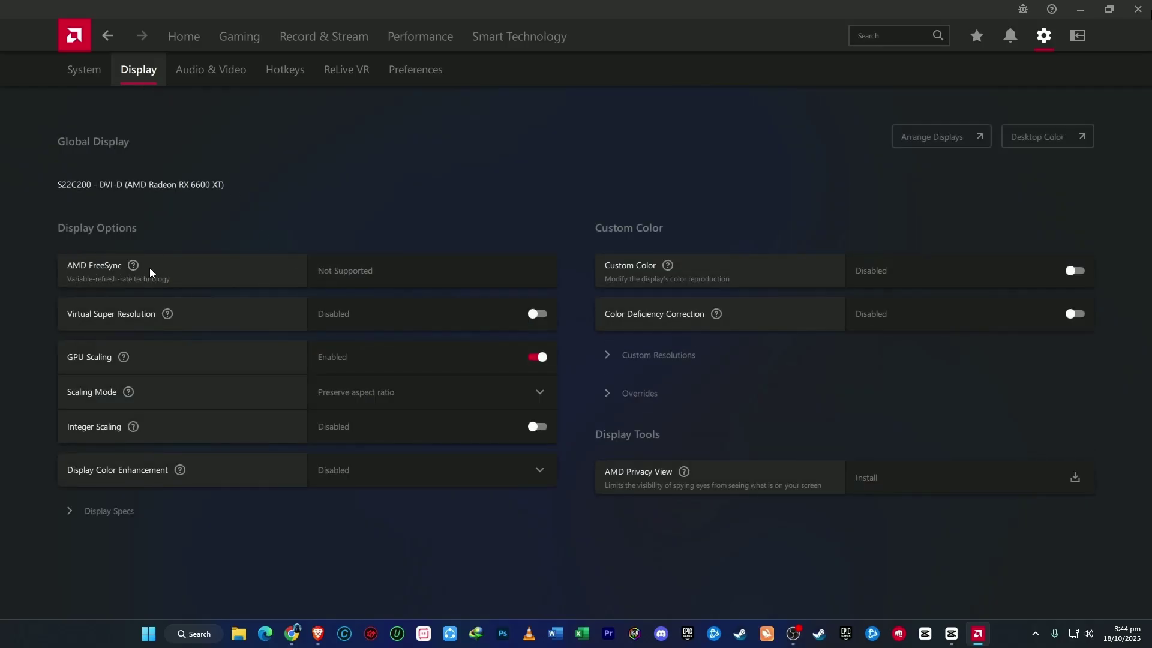
pyautogui.moveTo(139, 269)
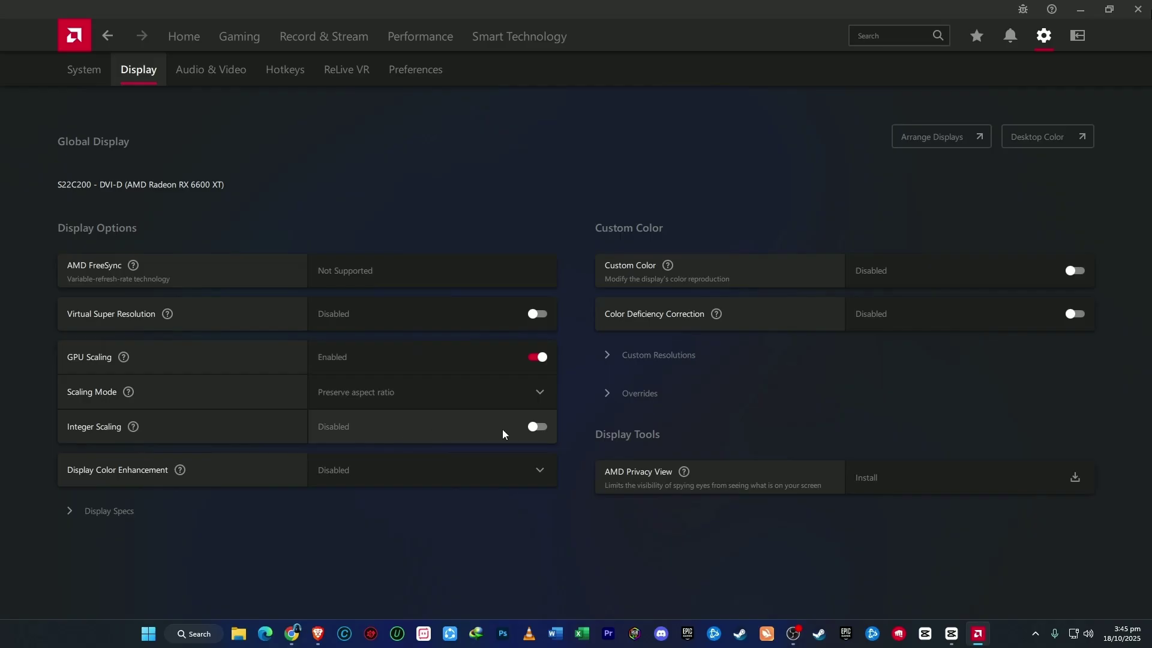
pyautogui.moveTo(134, 427)
pyautogui.click(547, 428)
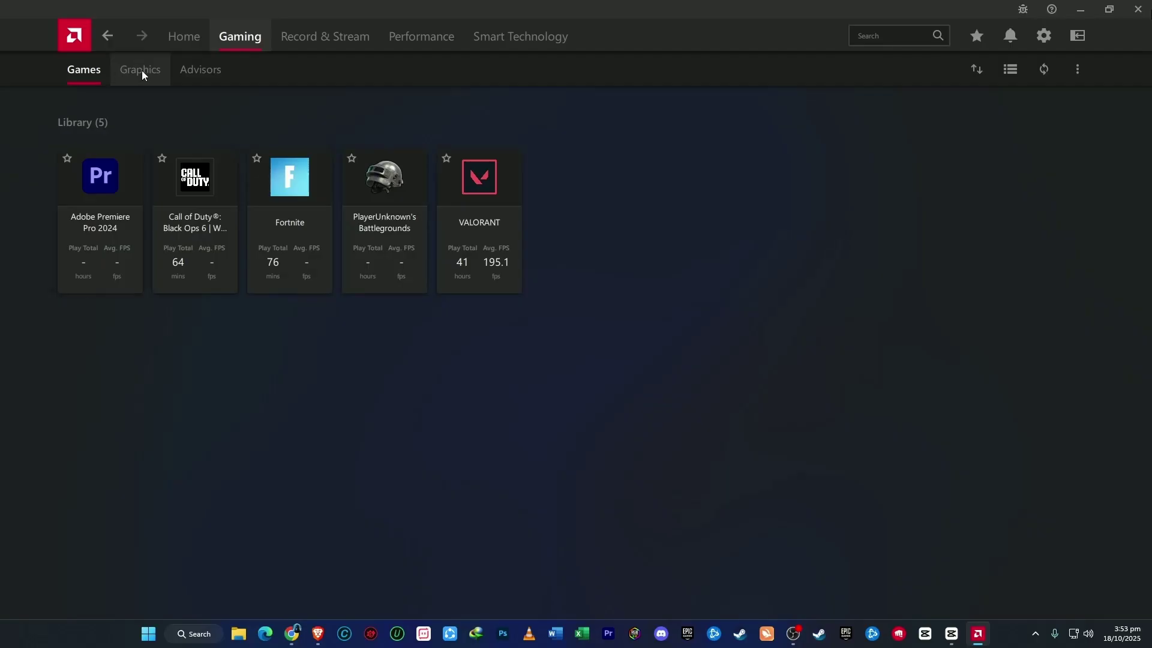
# In Gaming > Graphics, toggle Radeon Super Resolution and review Fluid Motion Frames 2.1 and Anti-Lag
pyautogui.click(142, 71)
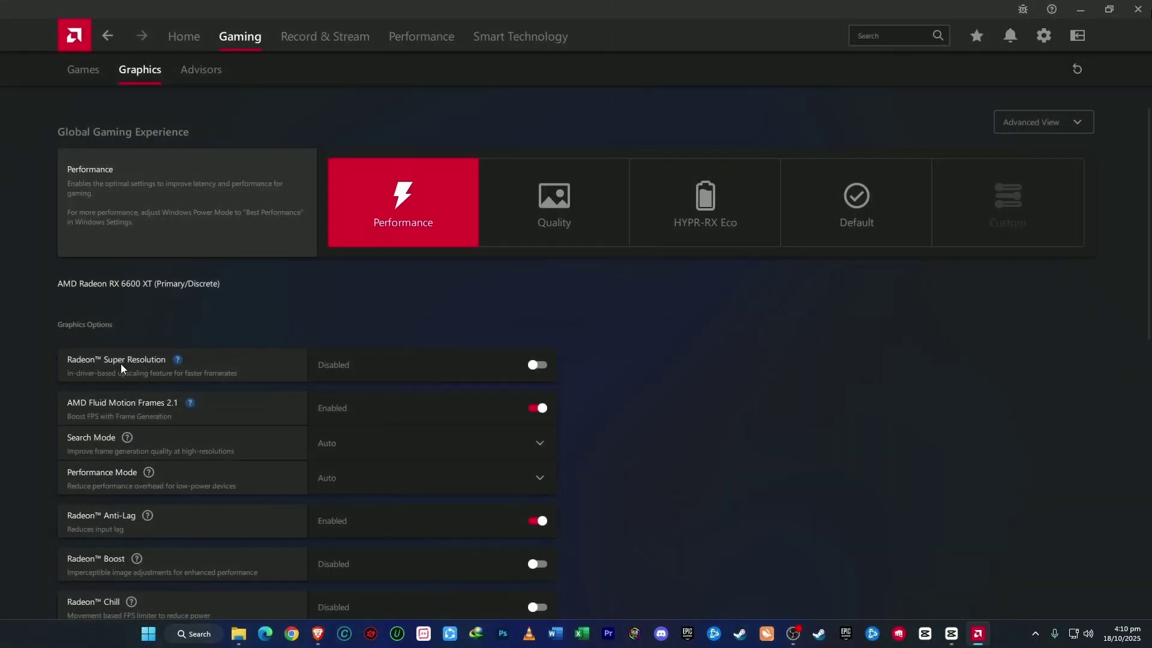
pyautogui.click(534, 366)
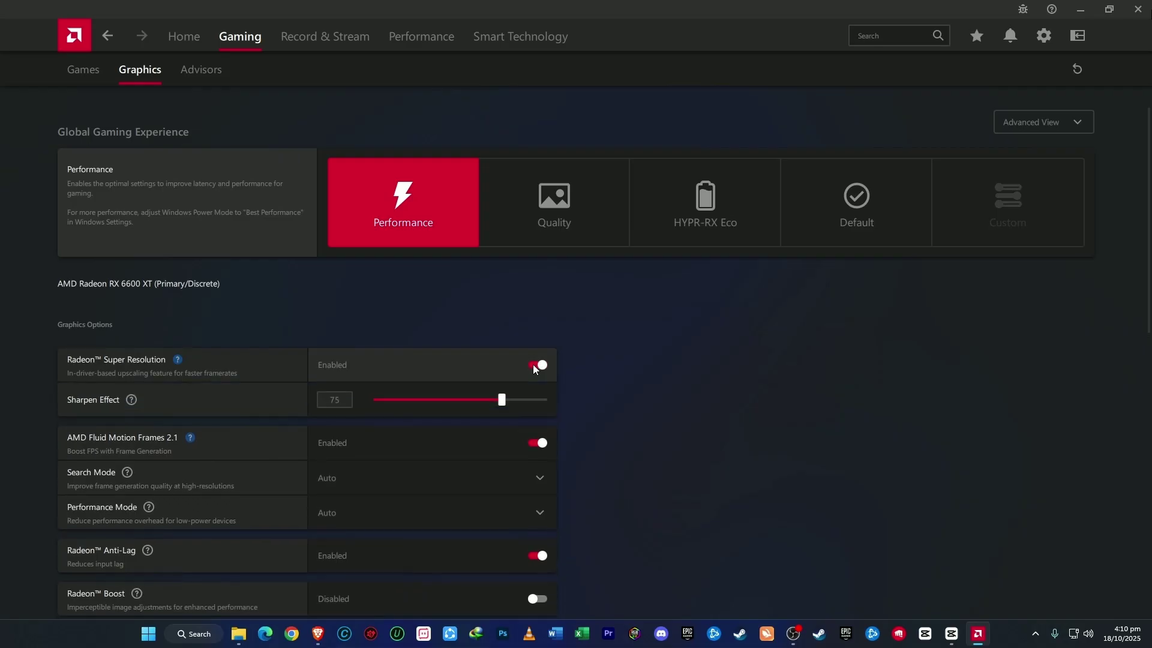
pyautogui.scroll(-1, 623, 385)
pyautogui.scroll(-4, 623, 382)
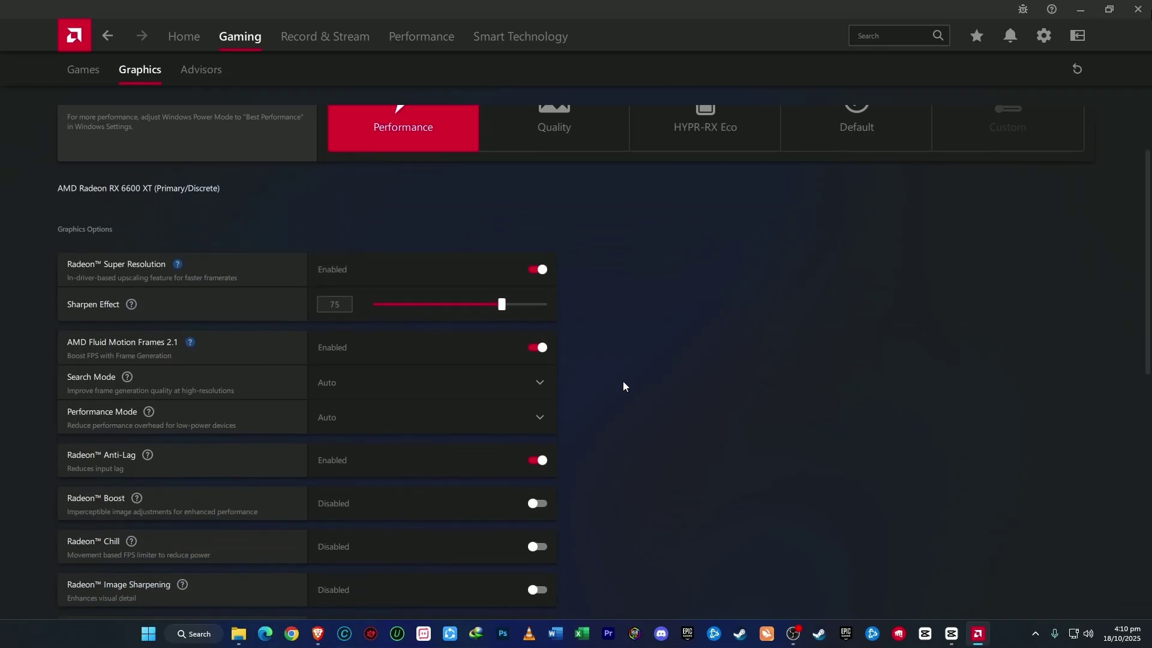
pyautogui.scroll(-1, 623, 384)
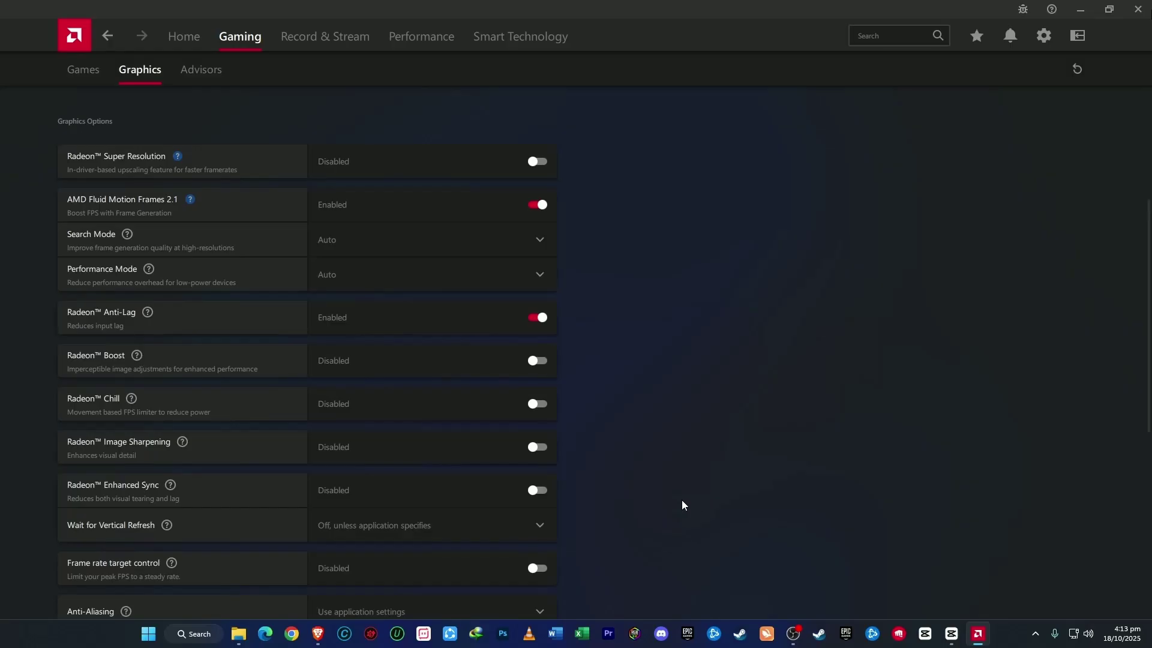
# Turn Radeon Image Sharpening on, then back off
pyautogui.click(538, 450)
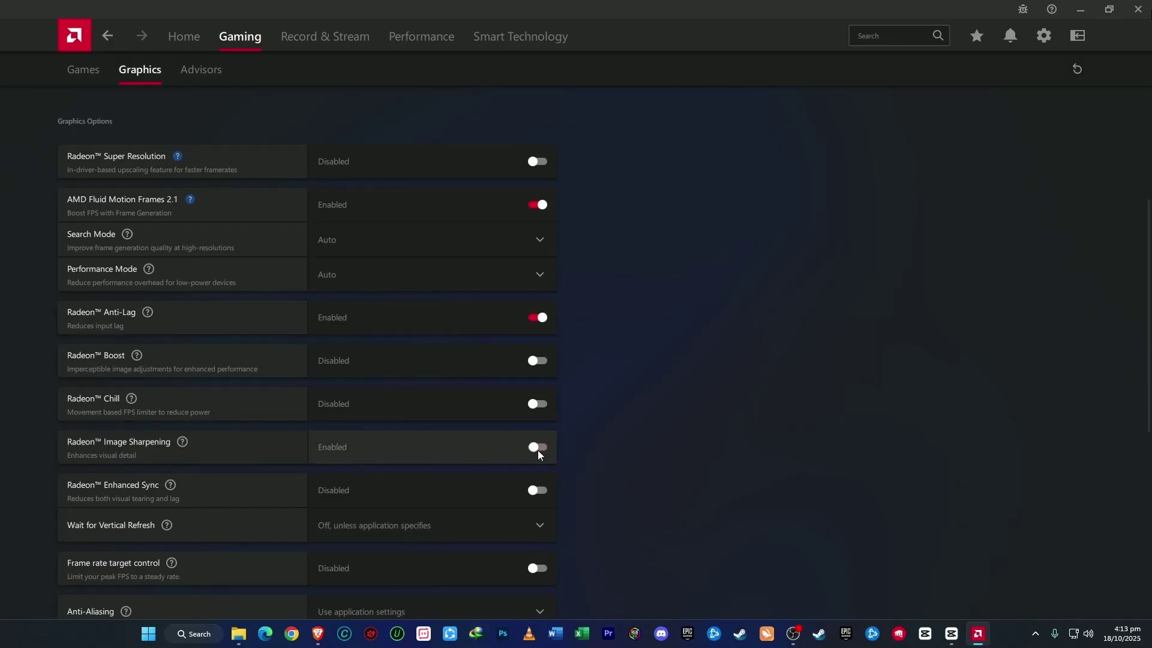
pyautogui.scroll(3, 537, 450)
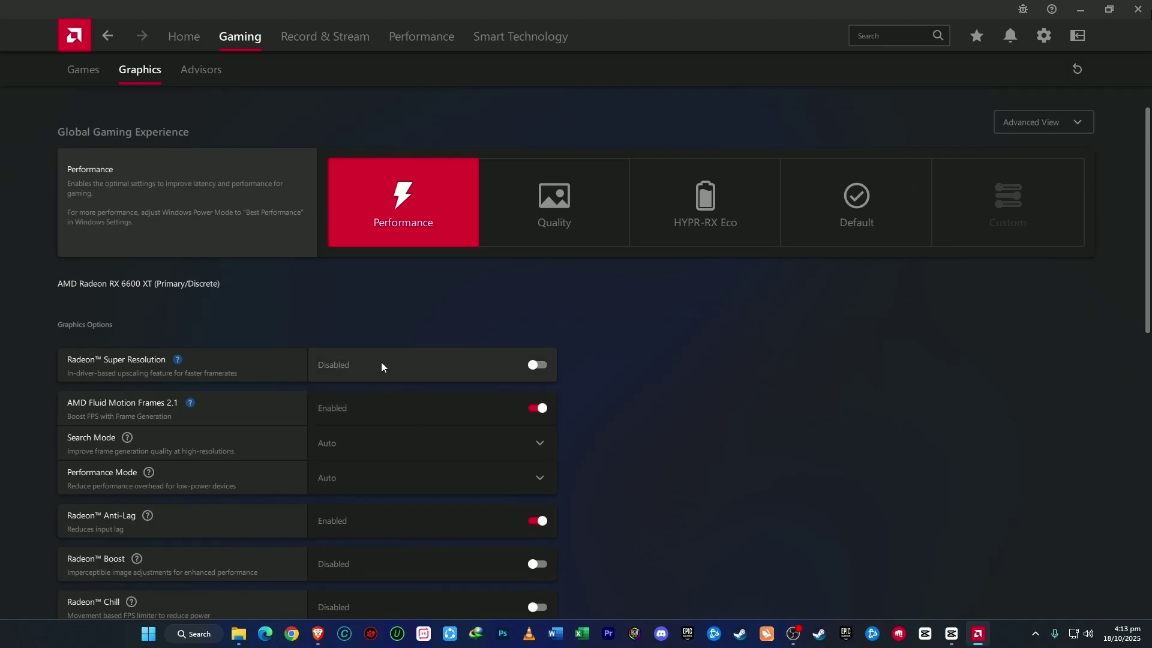
pyautogui.scroll(-2, 581, 379)
pyautogui.scroll(-1, 474, 359)
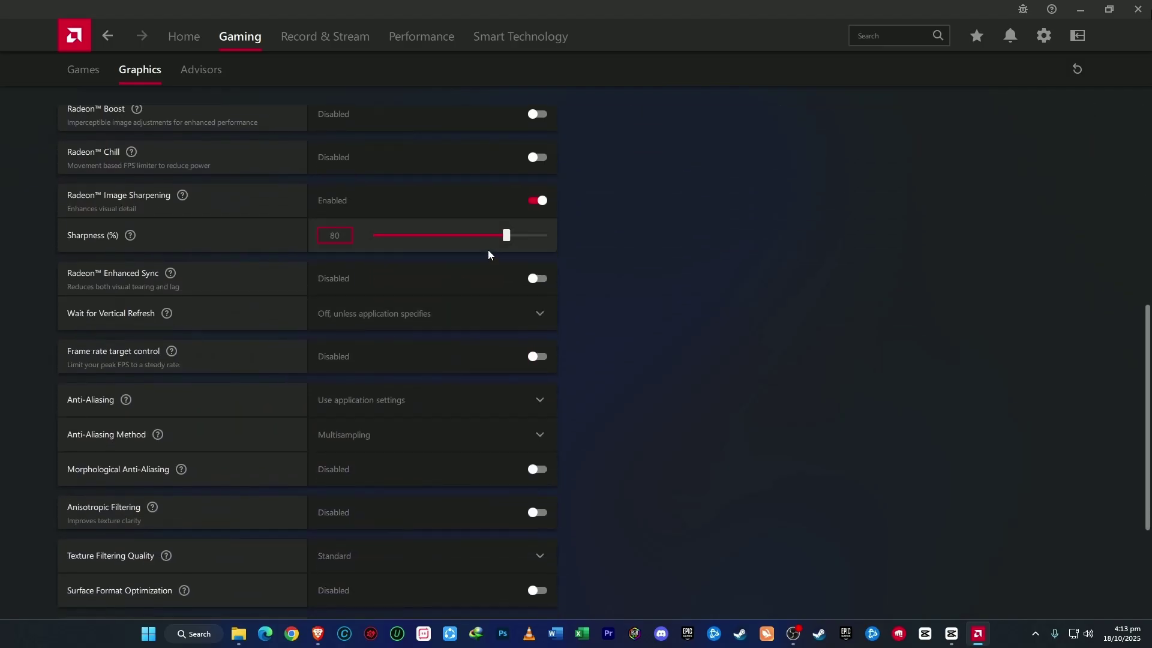
pyautogui.scroll(1, 541, 236)
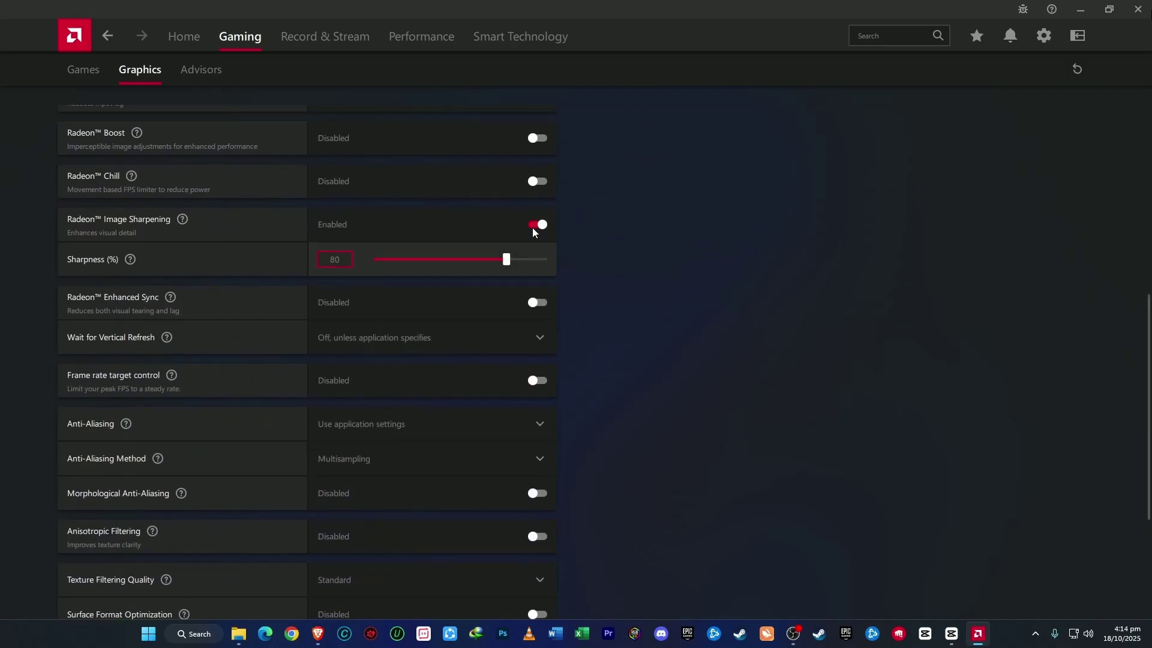
pyautogui.click(536, 230)
pyautogui.scroll(8, 550, 252)
pyautogui.scroll(1, 546, 300)
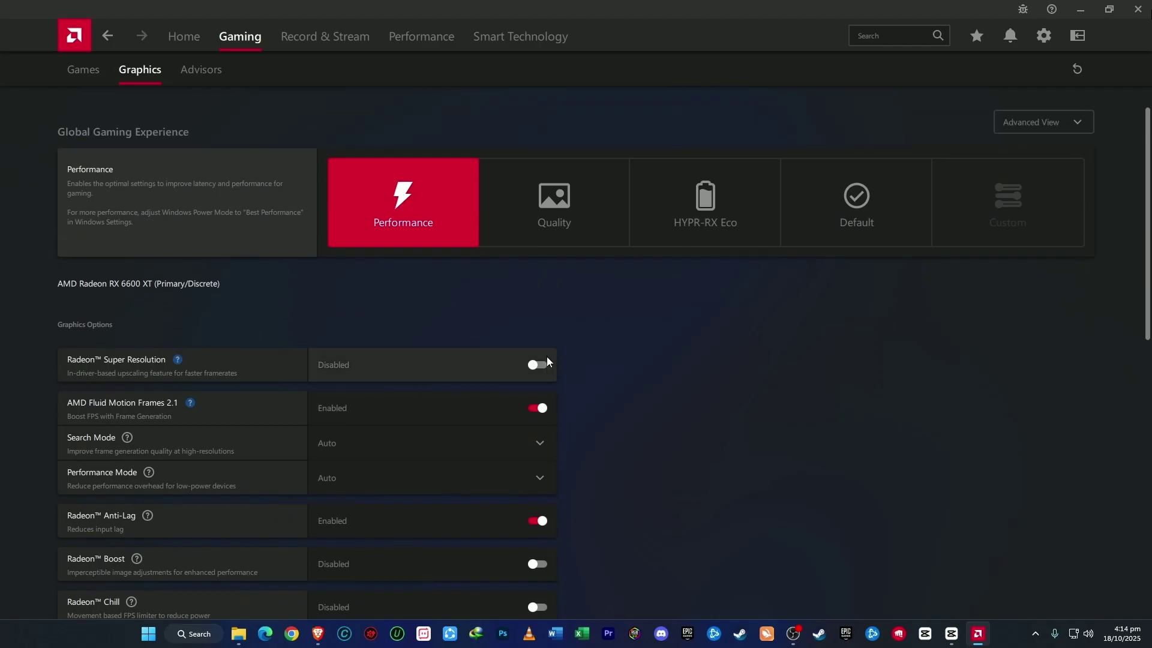
# Enable Radeon Super Resolution with Sharpen Effect at 75, reviewing the options below
pyautogui.moveTo(211, 370)
pyautogui.click(528, 367)
pyautogui.scroll(-2, 644, 377)
pyautogui.scroll(-5, 643, 379)
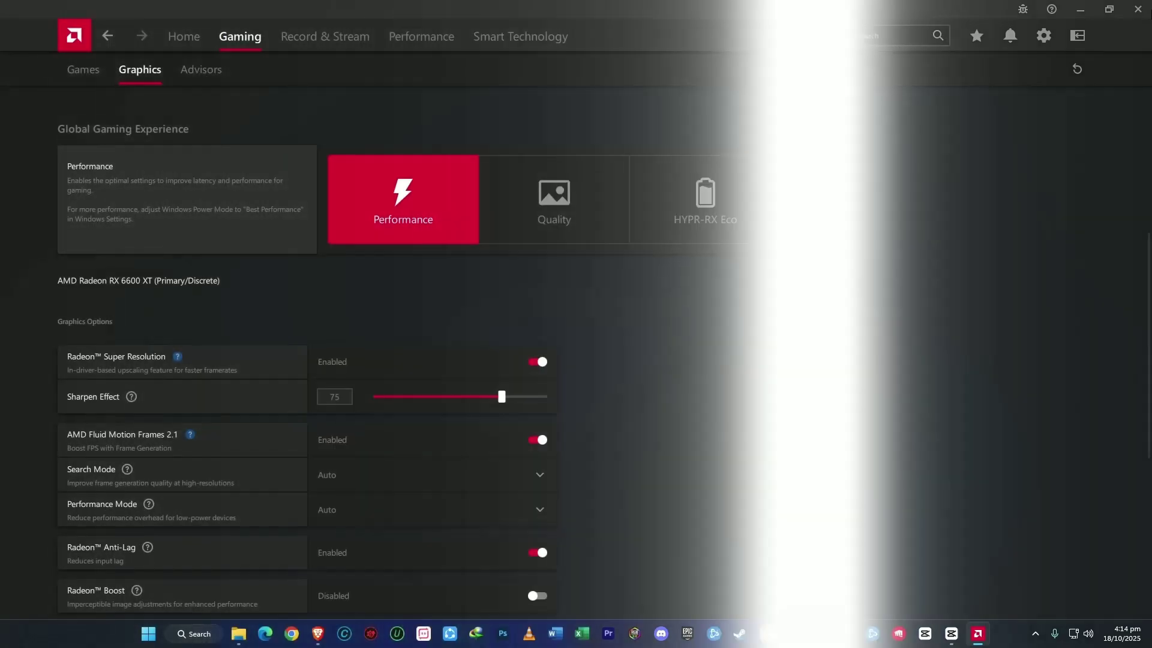
pyautogui.scroll(-3, 577, 361)
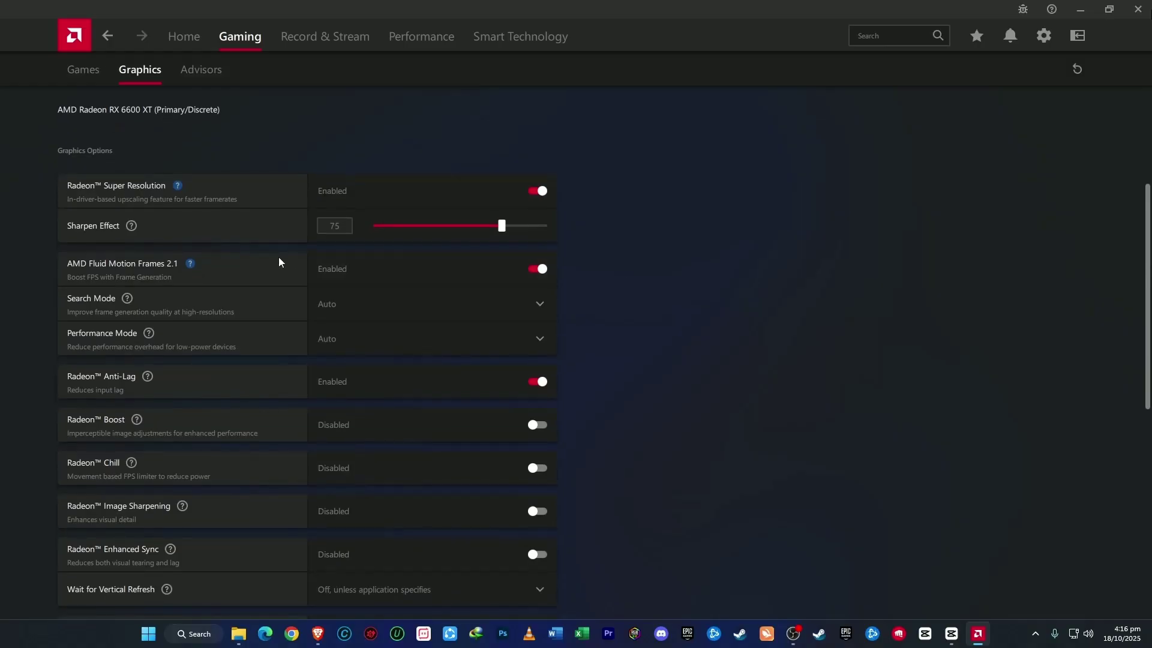
pyautogui.moveTo(189, 267)
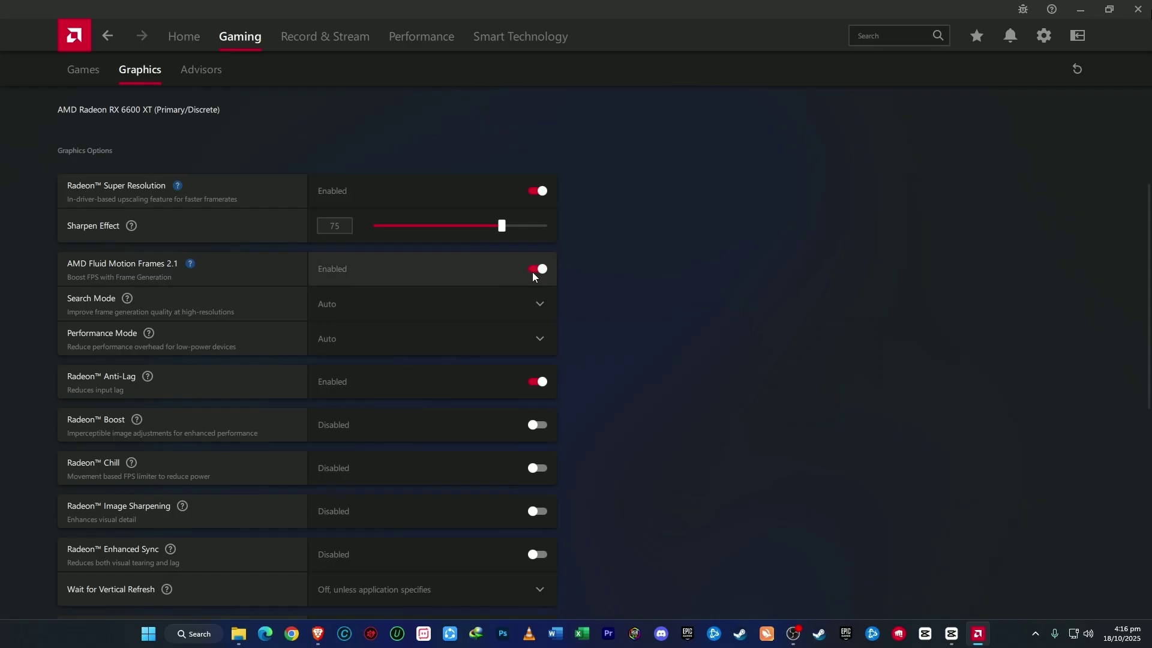
pyautogui.scroll(-4, 255, 396)
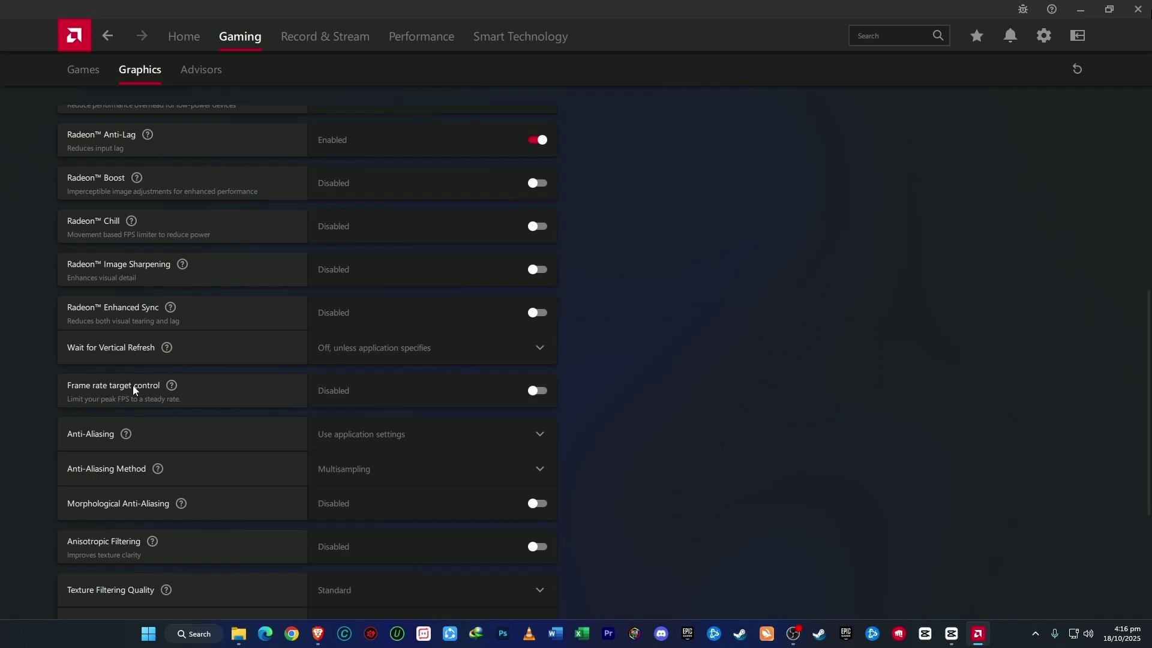
# Try Frame rate target control with Max FPS near 114, then turn it back off
pyautogui.click(540, 393)
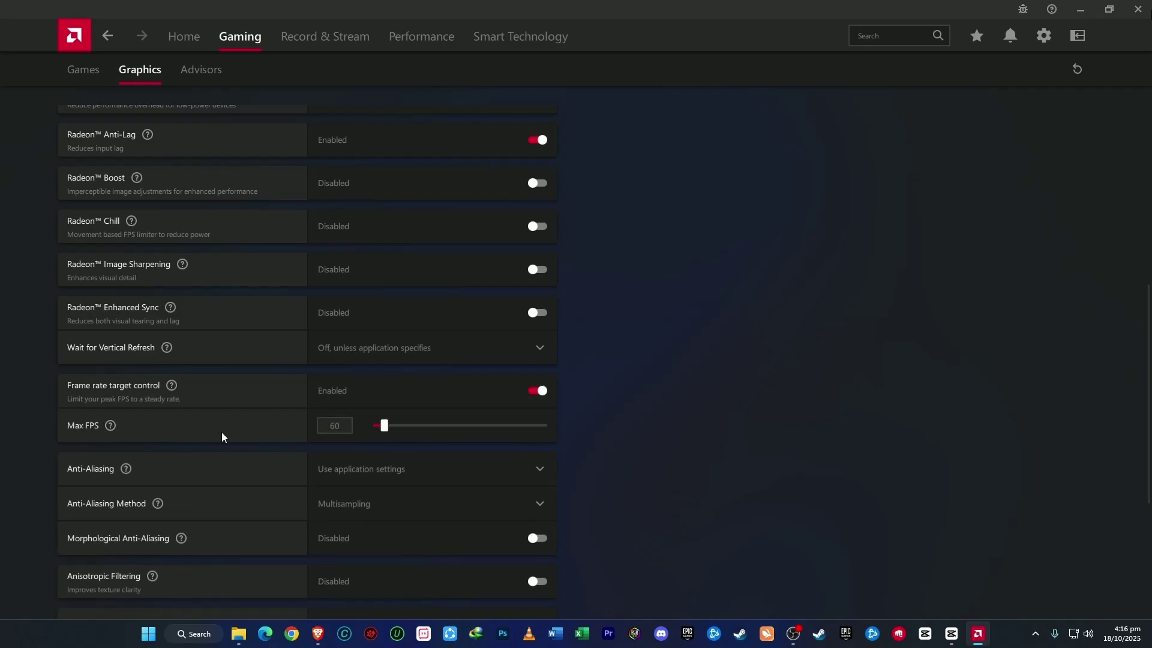
pyautogui.moveTo(389, 432); pyautogui.dragTo(394, 433)
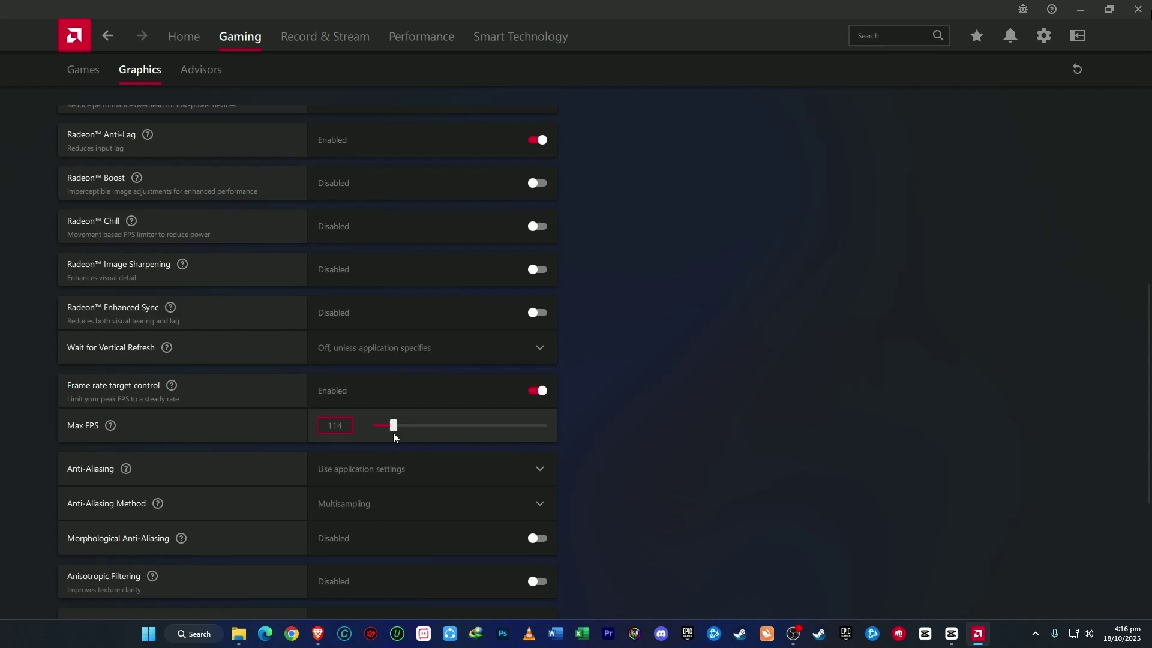
pyautogui.click(532, 396)
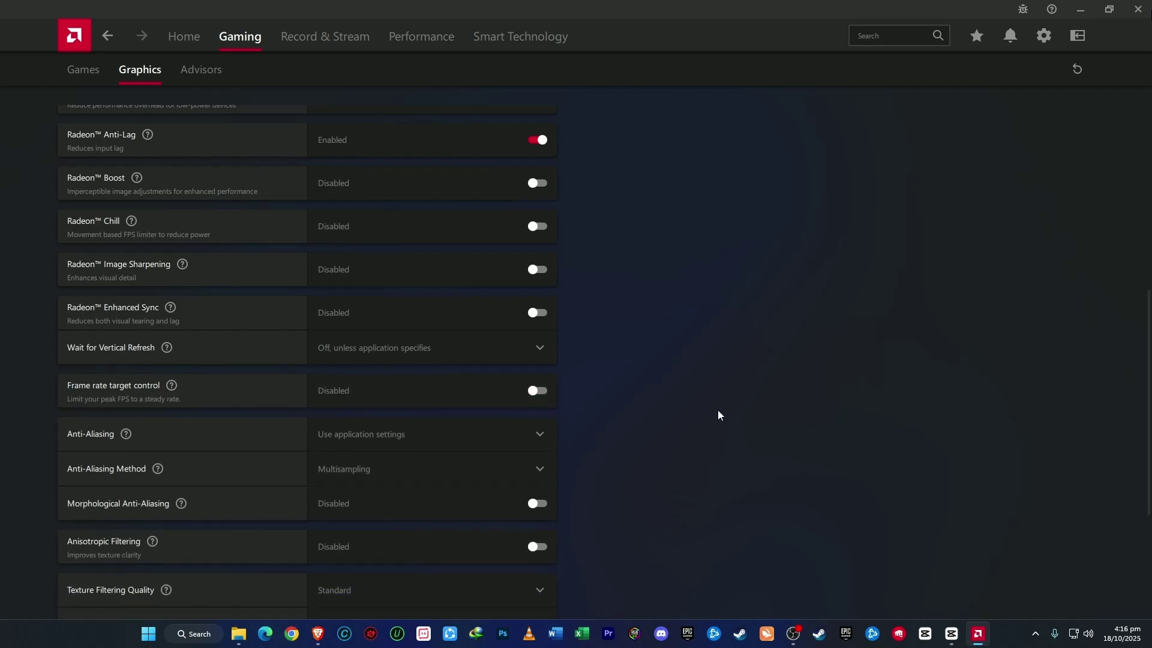
# Keep Anti-Aliasing on Use application settings with Multisampling as the method
pyautogui.click(404, 438)
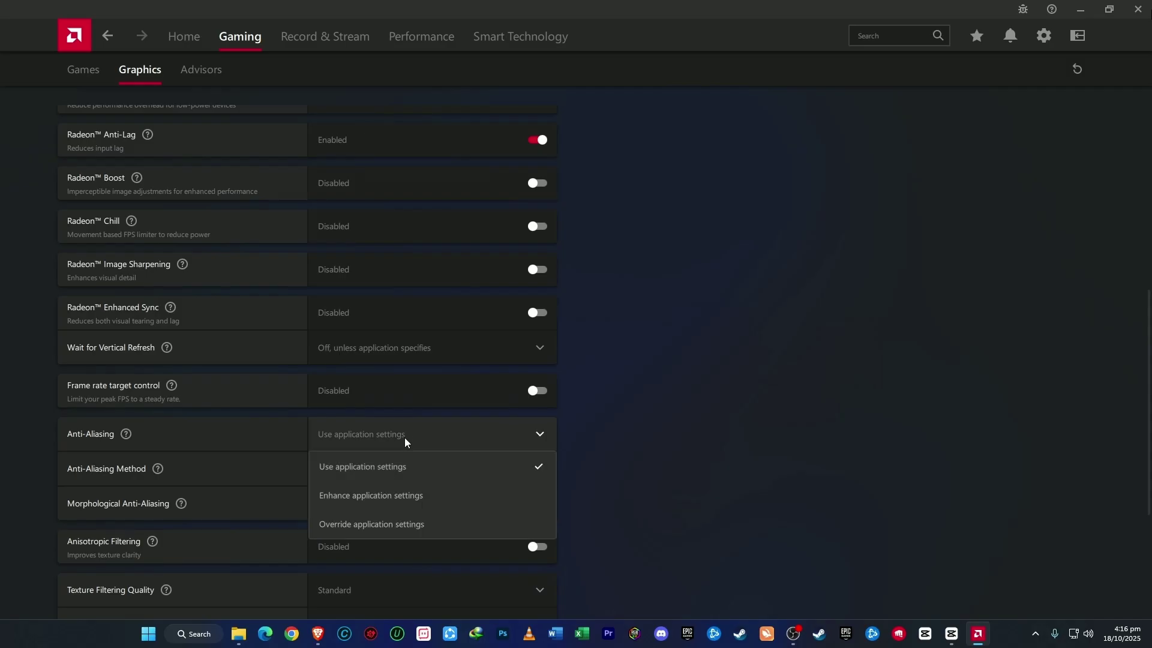
pyautogui.click(390, 472)
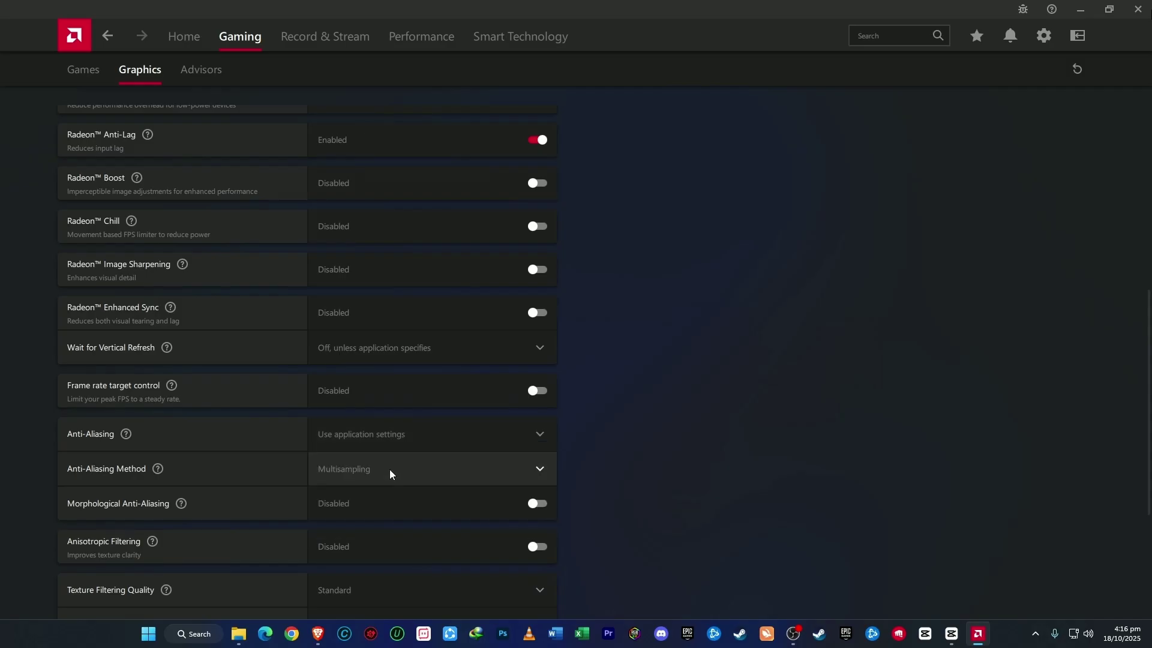
pyautogui.click(390, 470)
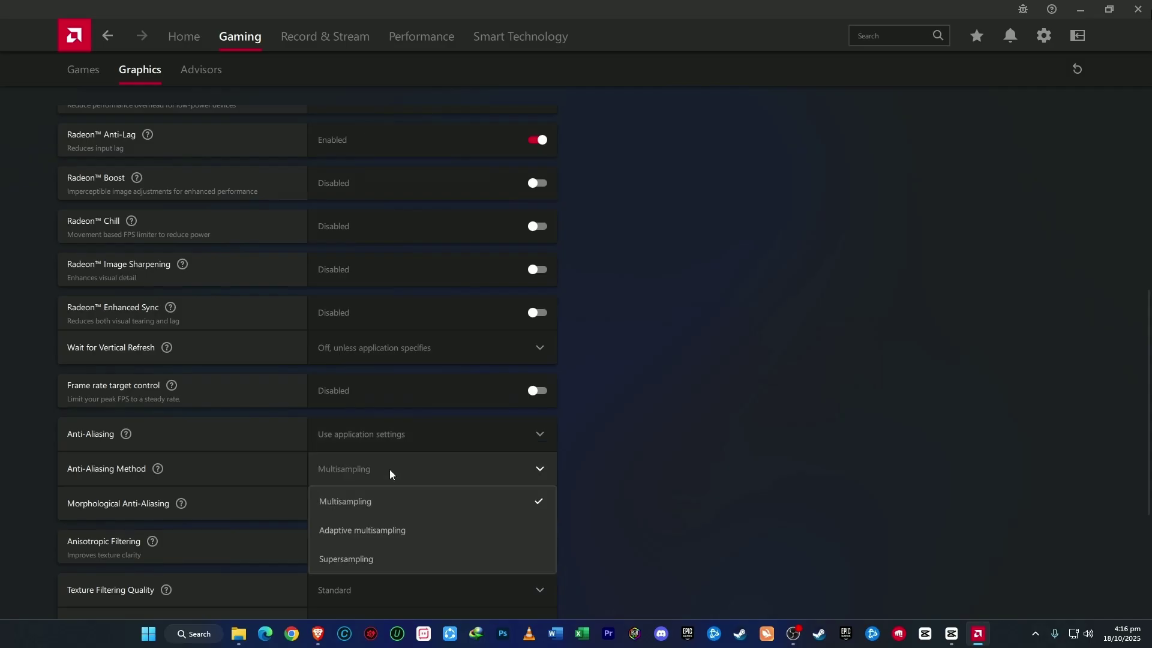
pyautogui.click(348, 505)
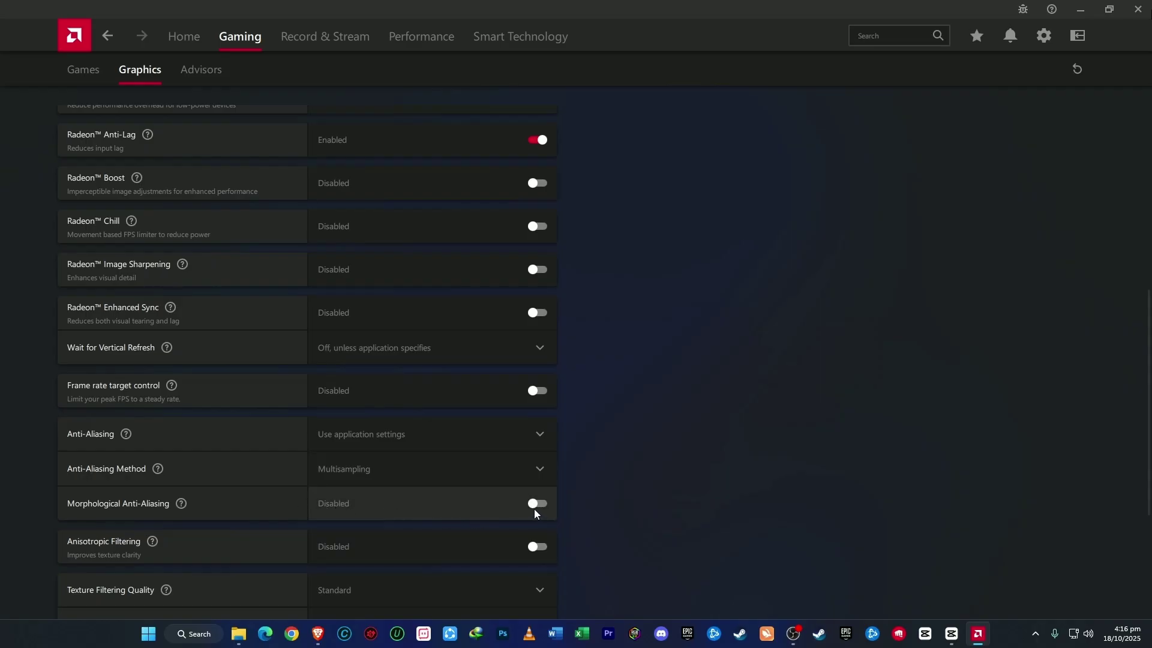
# Set Texture Filtering Quality to Performance
pyautogui.scroll(-1, 421, 504)
pyautogui.scroll(-5, 424, 479)
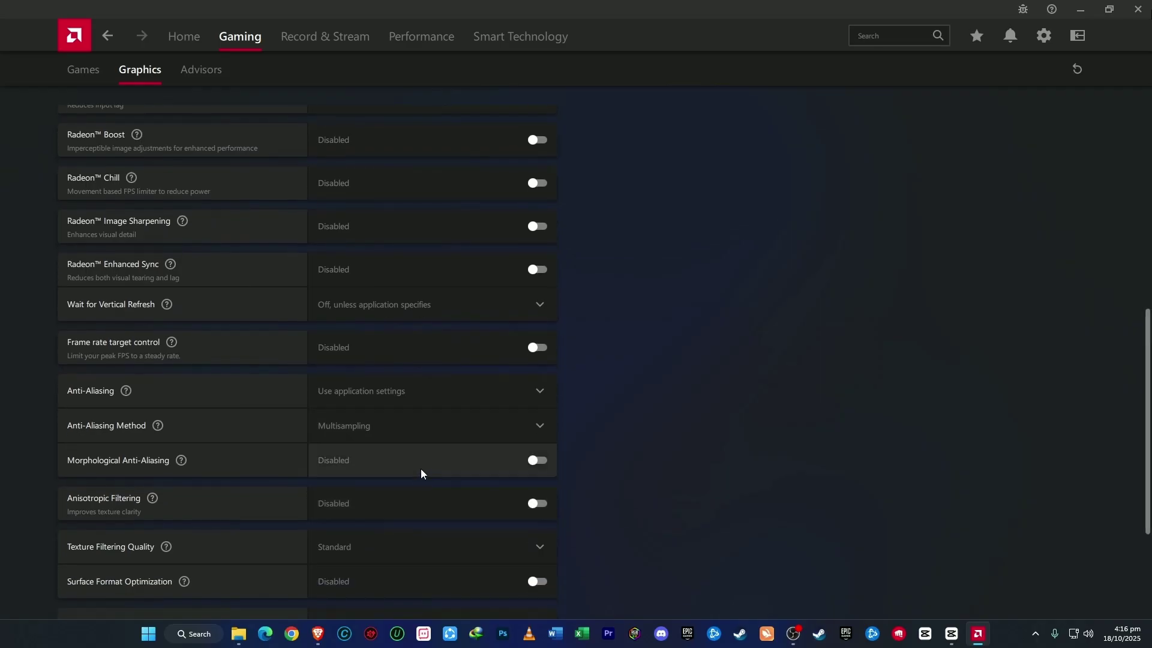
pyautogui.scroll(-2, 436, 389)
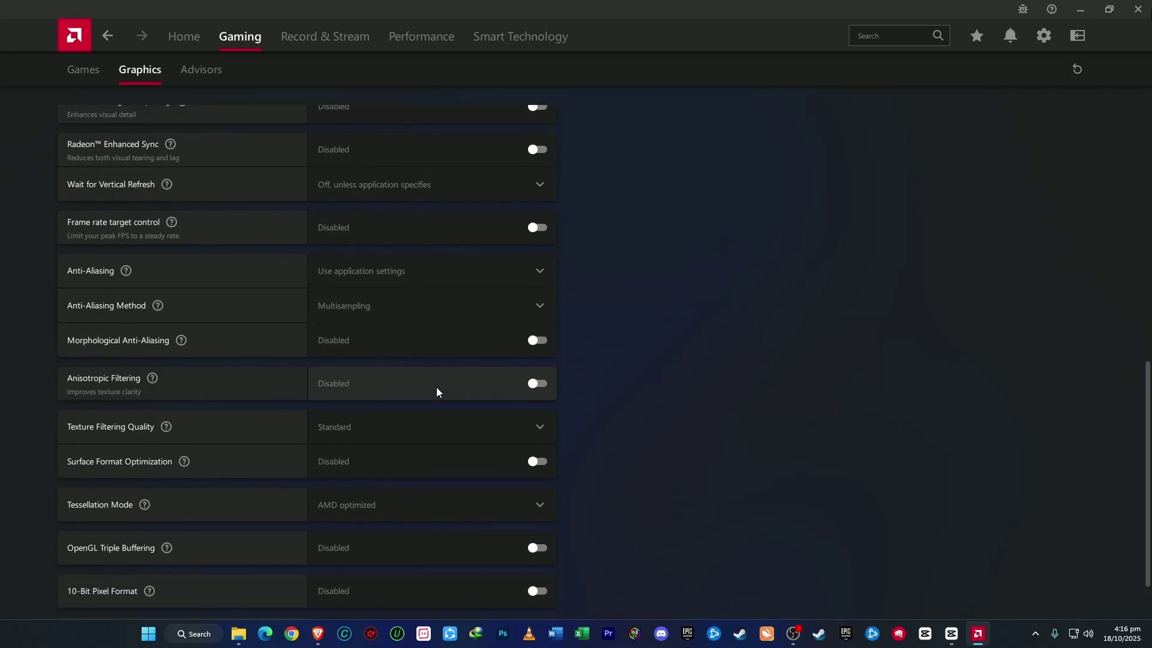
pyautogui.click(452, 418)
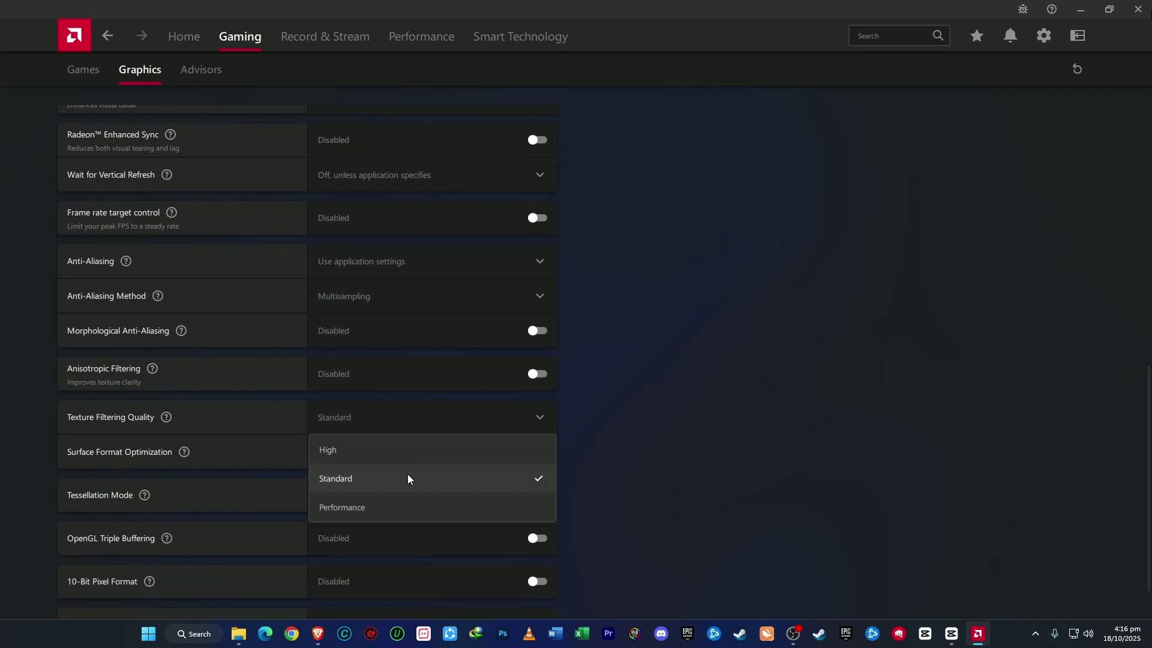
pyautogui.click(396, 506)
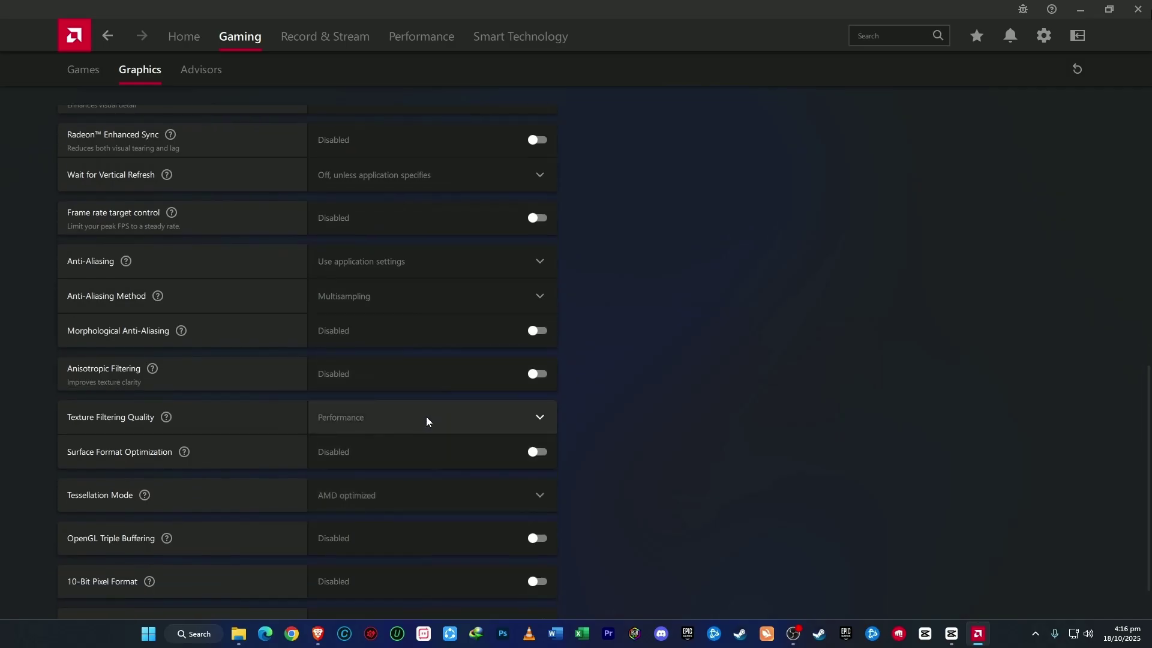
pyautogui.scroll(-3, 478, 429)
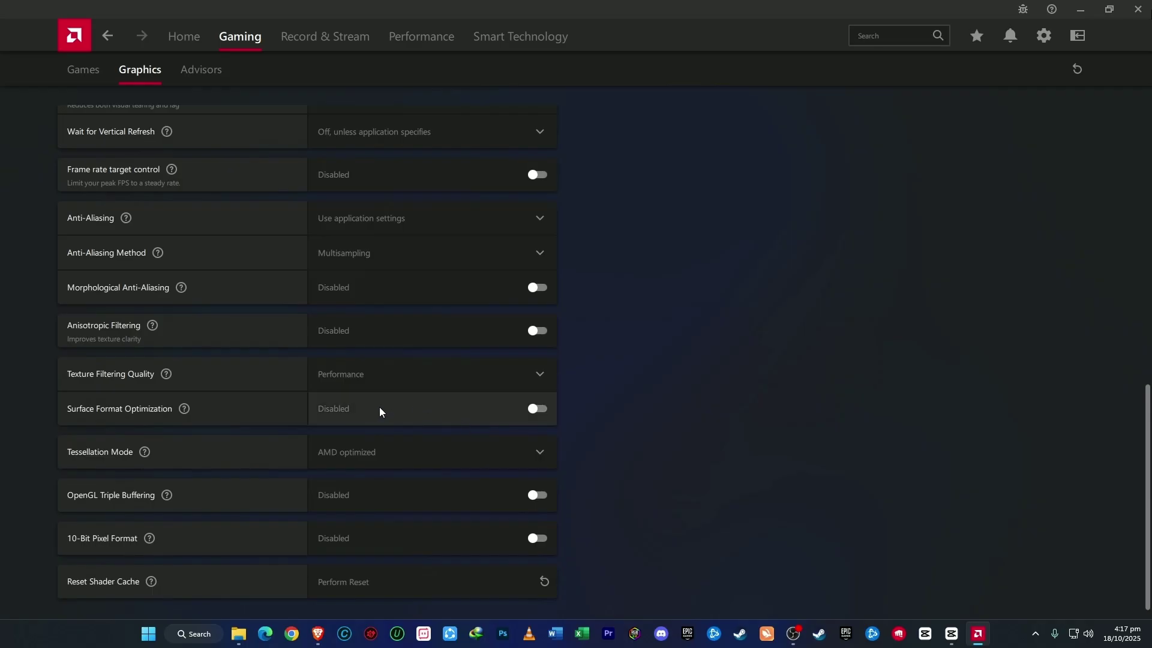
pyautogui.click(379, 371)
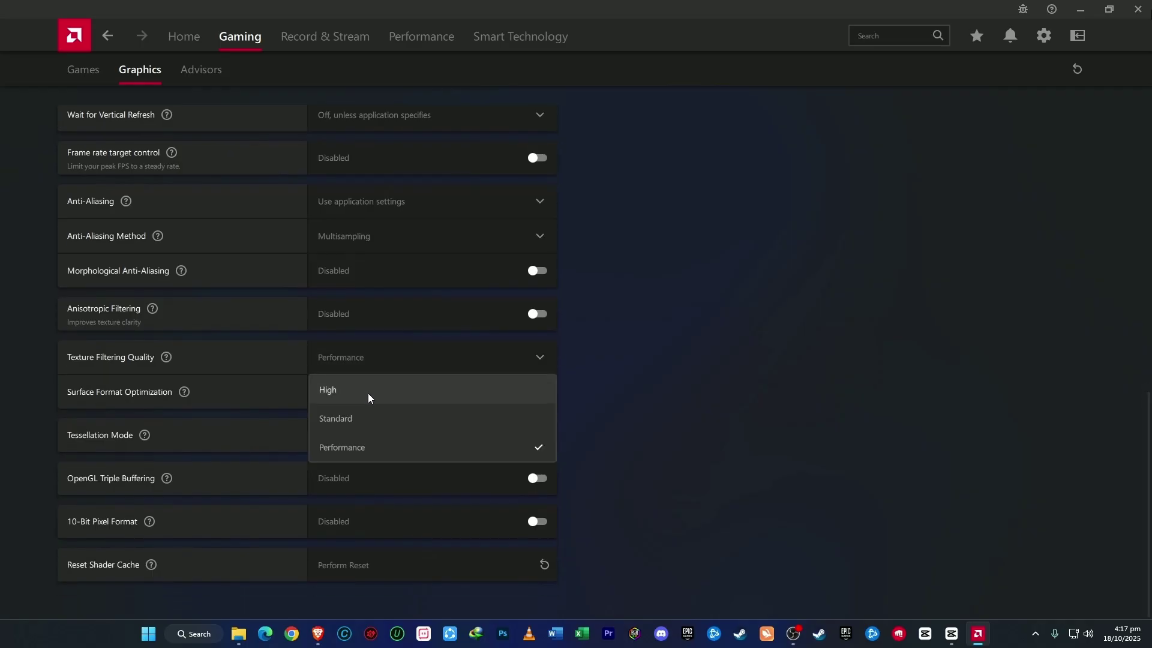
pyautogui.click(444, 454)
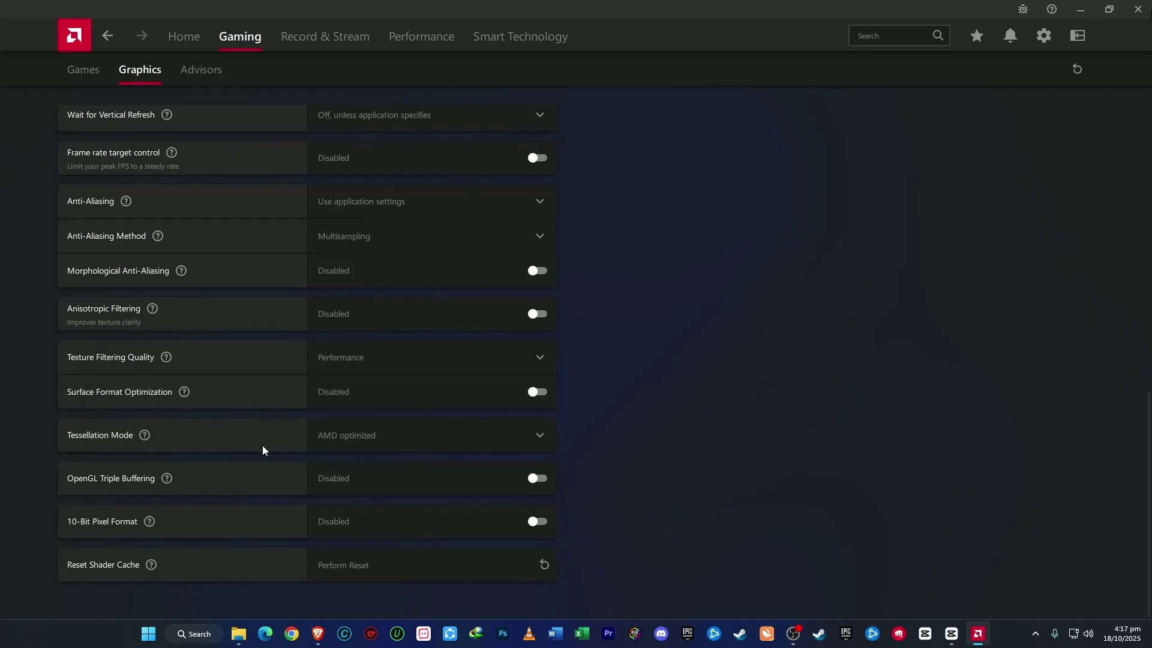